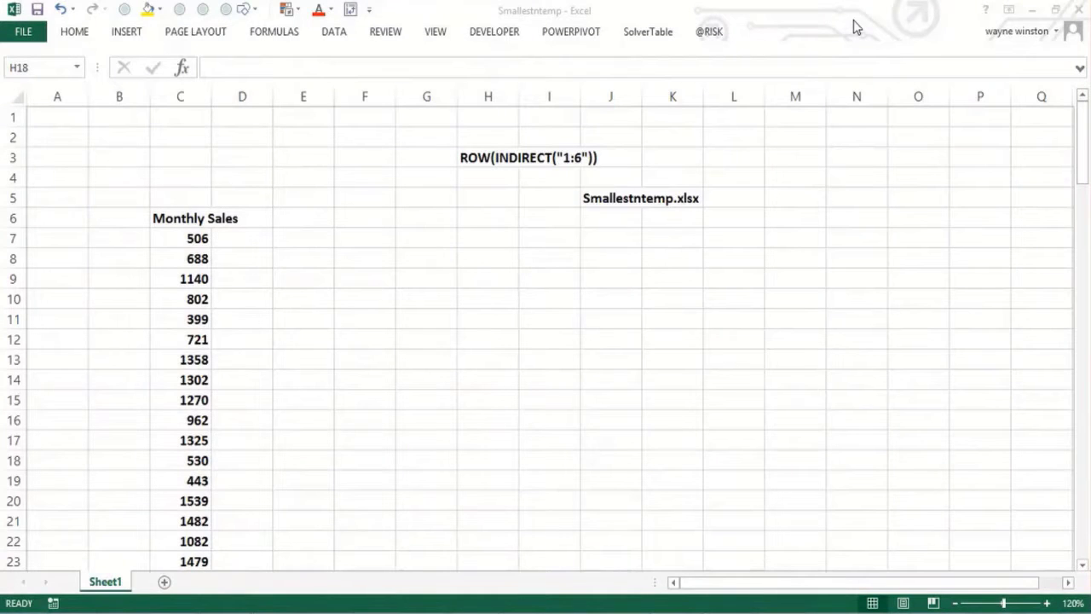
# Step: Enter a formula in F6 returning the 2nd smallest Monthly Sales value from C7:C126 with SMALL
pyautogui.click(591, 240)
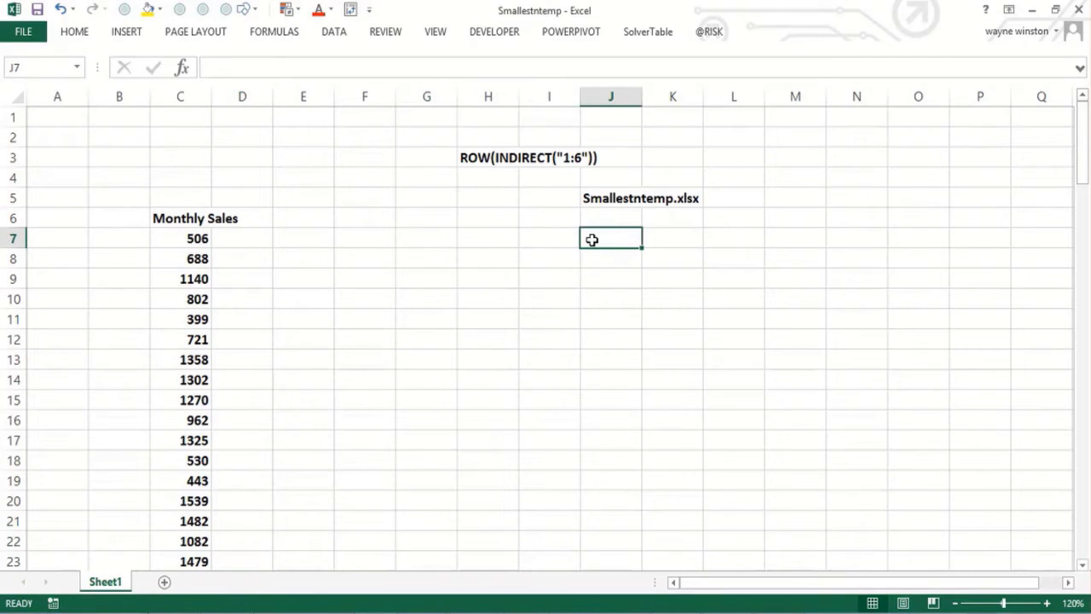
pyautogui.press('Left')
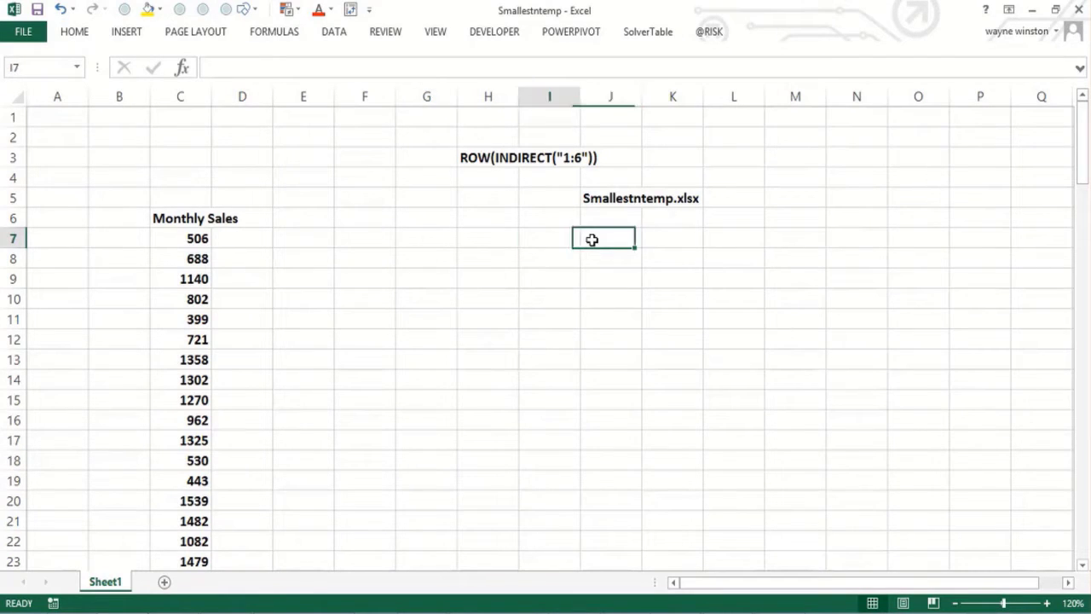
pyautogui.press('Left')
pyautogui.press('Left')
pyautogui.press('Left')
pyautogui.press('Left')
pyautogui.press('Left')
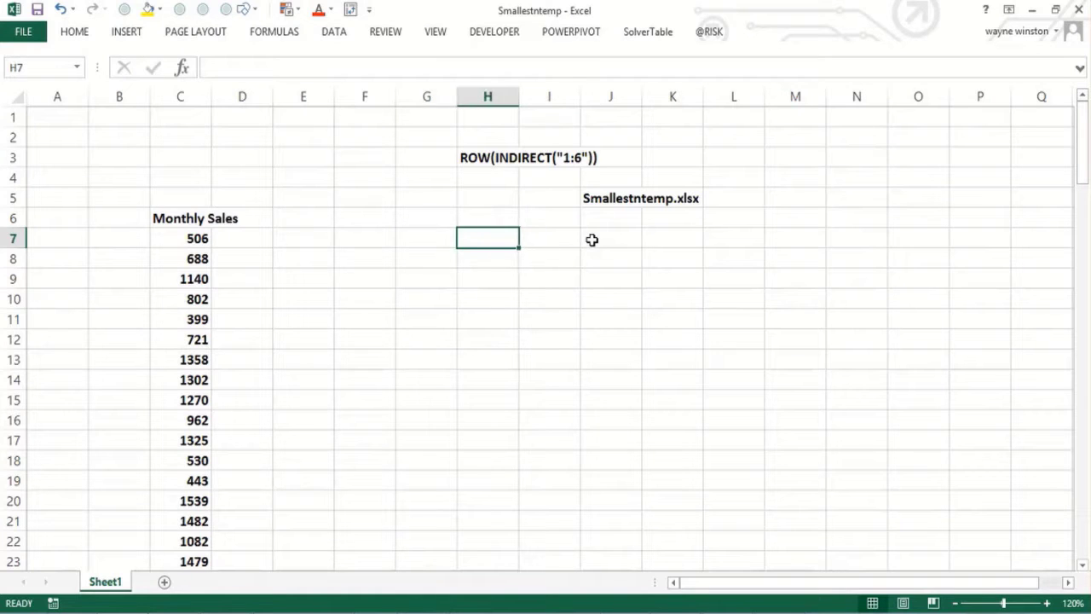
pyautogui.press('Left')
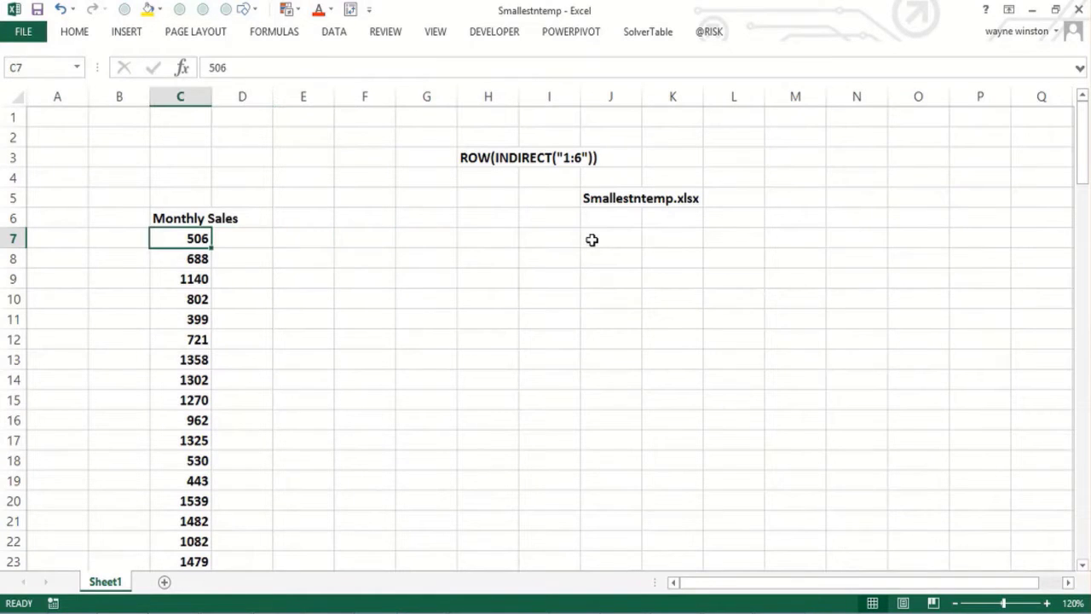
pyautogui.press('Up')
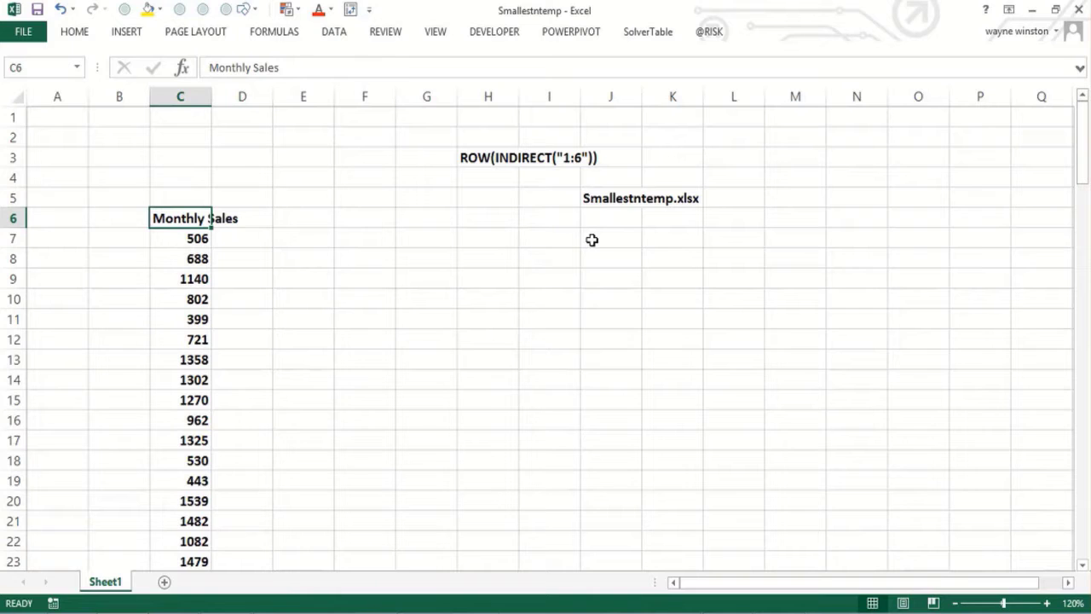
pyautogui.press('Right')
pyautogui.press('Right')
pyautogui.press('Right')
pyautogui.write('=Small')
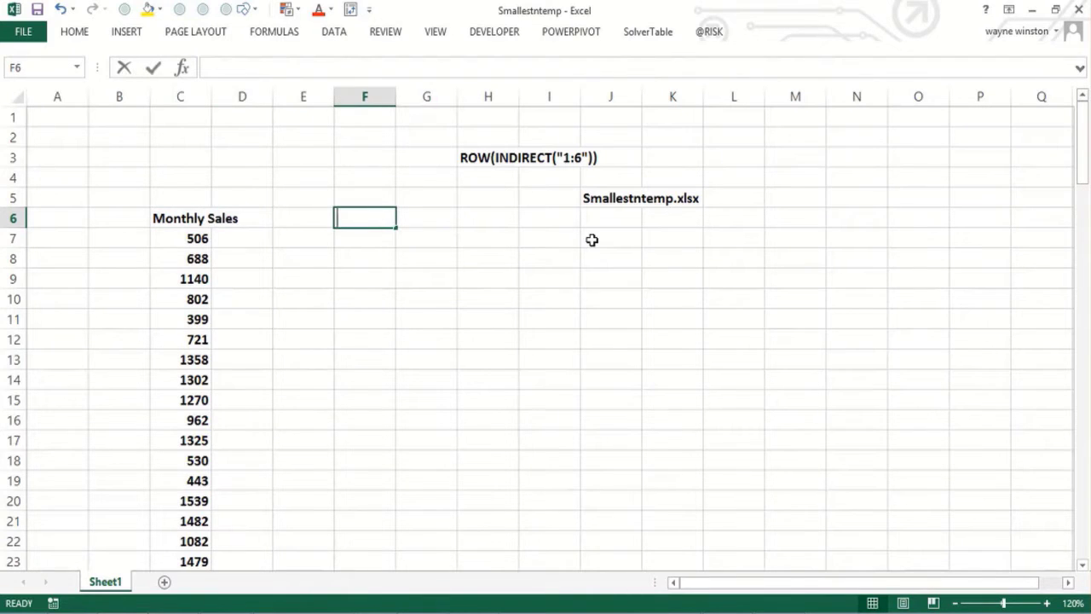
pyautogui.write('(')
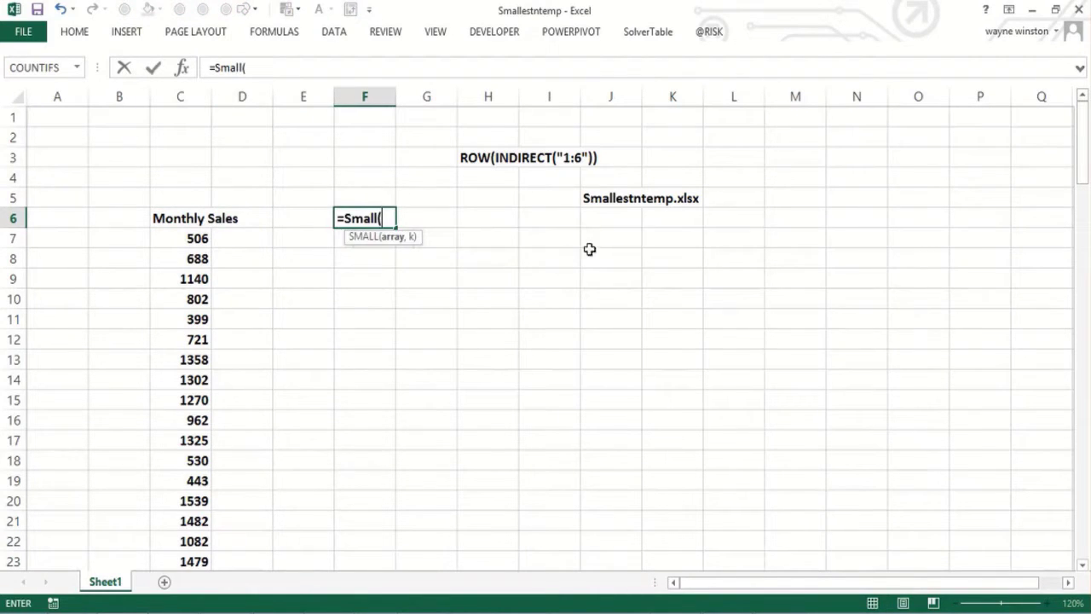
pyautogui.click(179, 242)
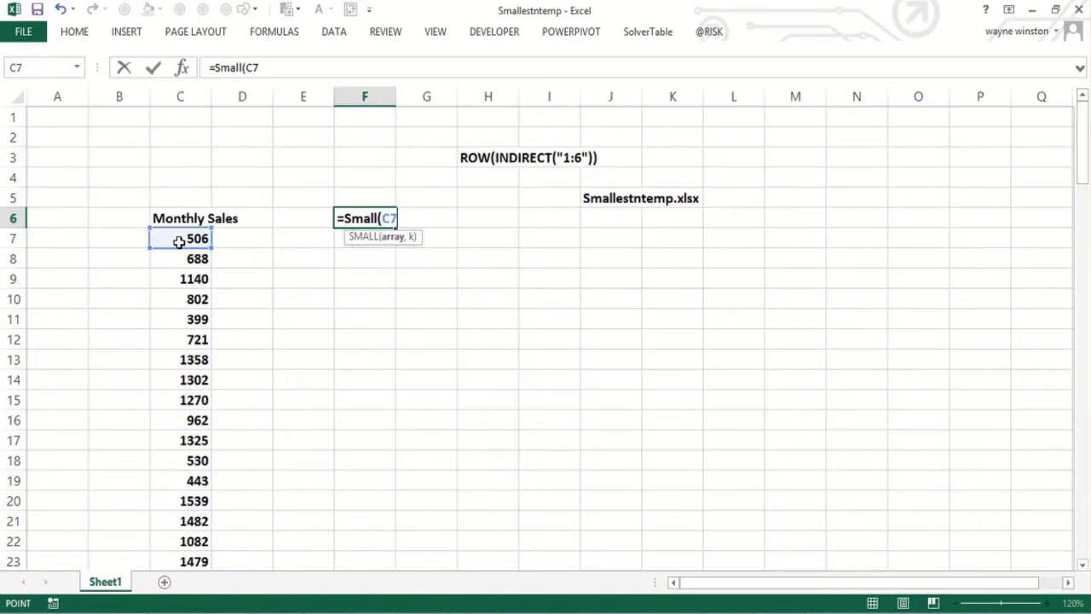
pyautogui.hotkey('ctrl', 'shift', 'Down')
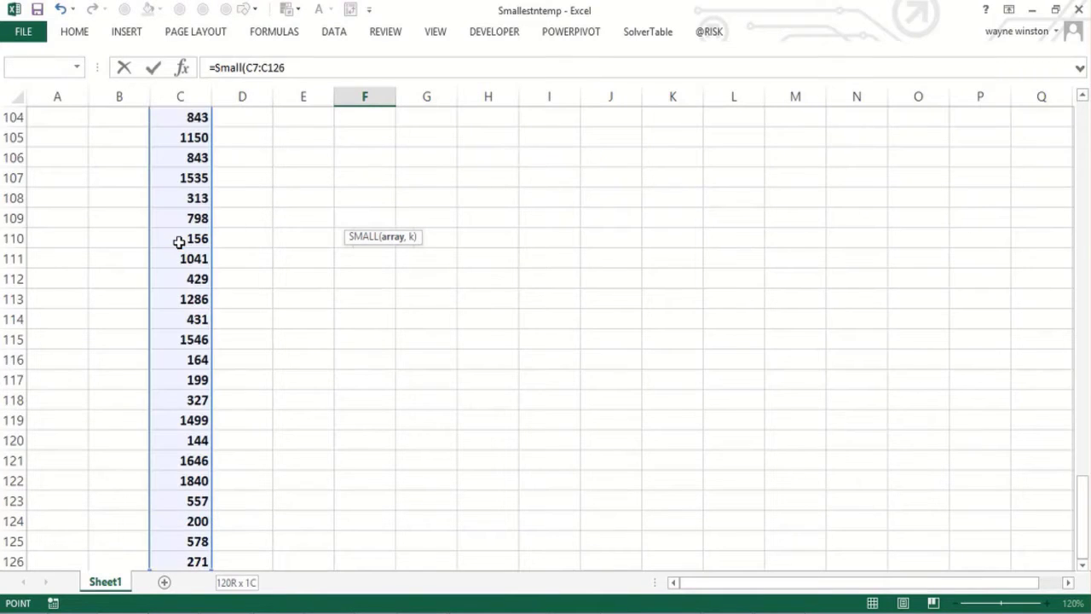
pyautogui.write(',2)')
pyautogui.press('Return')
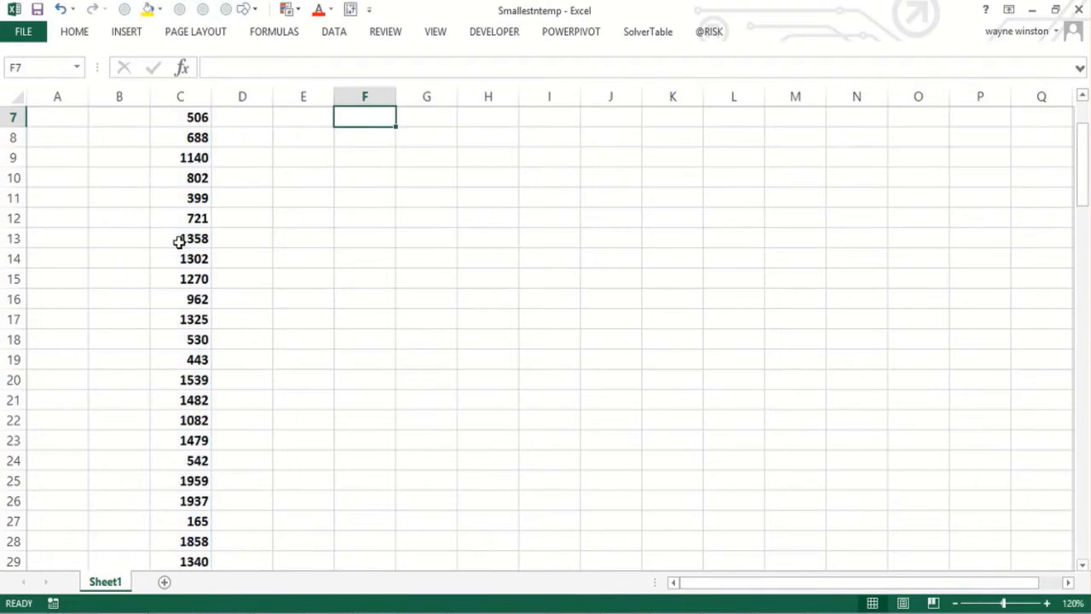
# Step: Label the cell next to the result as 2nd smallest
pyautogui.press('Up')
pyautogui.press('Up')
pyautogui.press('Down')
pyautogui.press('Right')
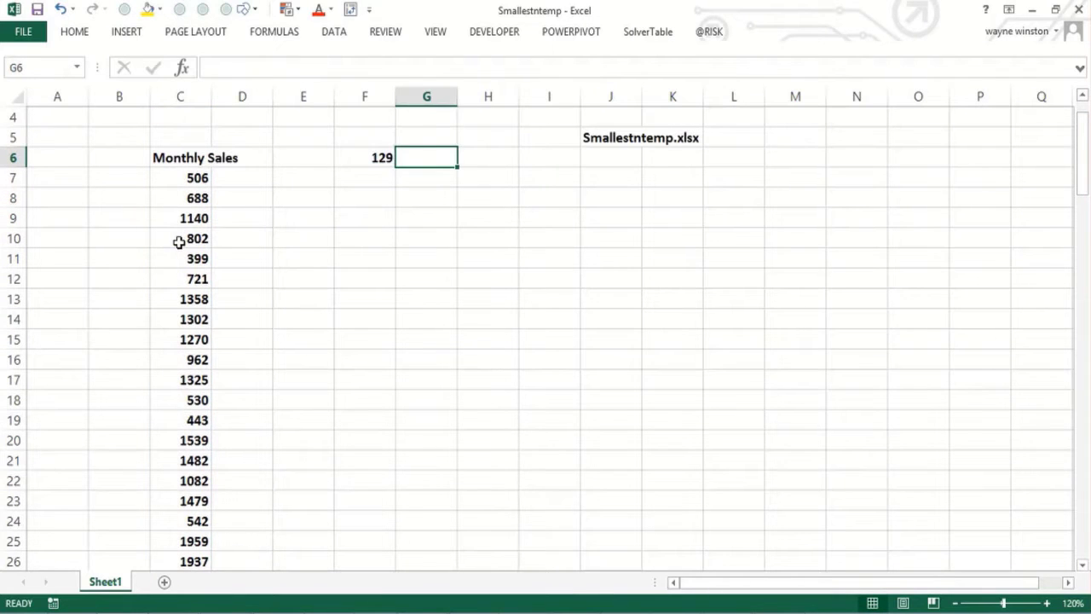
pyautogui.write('2nd smallest')
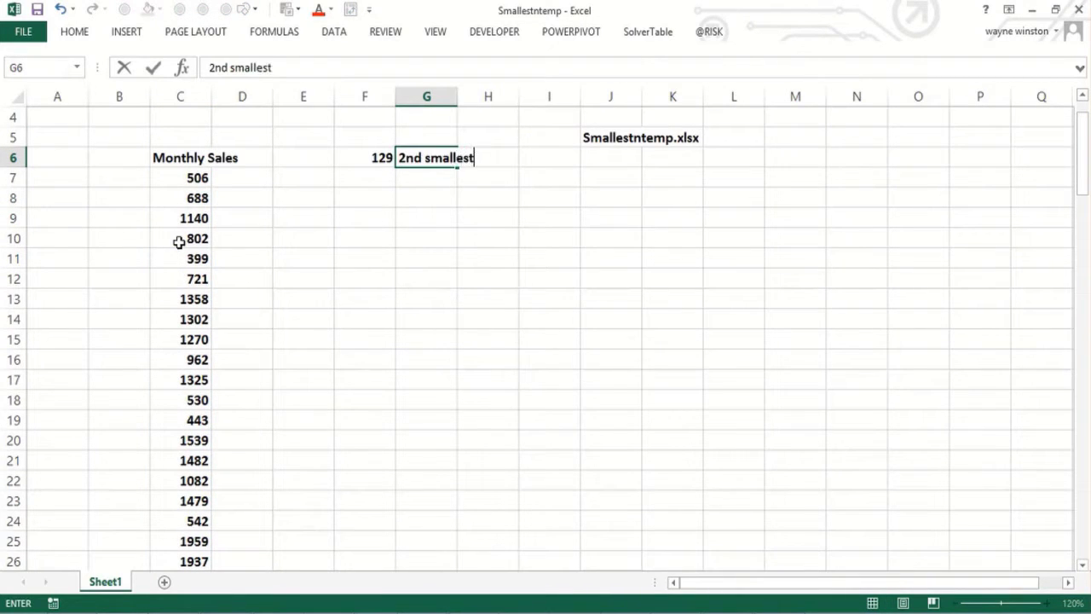
pyautogui.hotkey('ctrl', 'Return')
# Step: Enter a LARGE formula in F7 returning the 3rd largest value of C7:C126
pyautogui.press('Down')
pyautogui.press('Left')
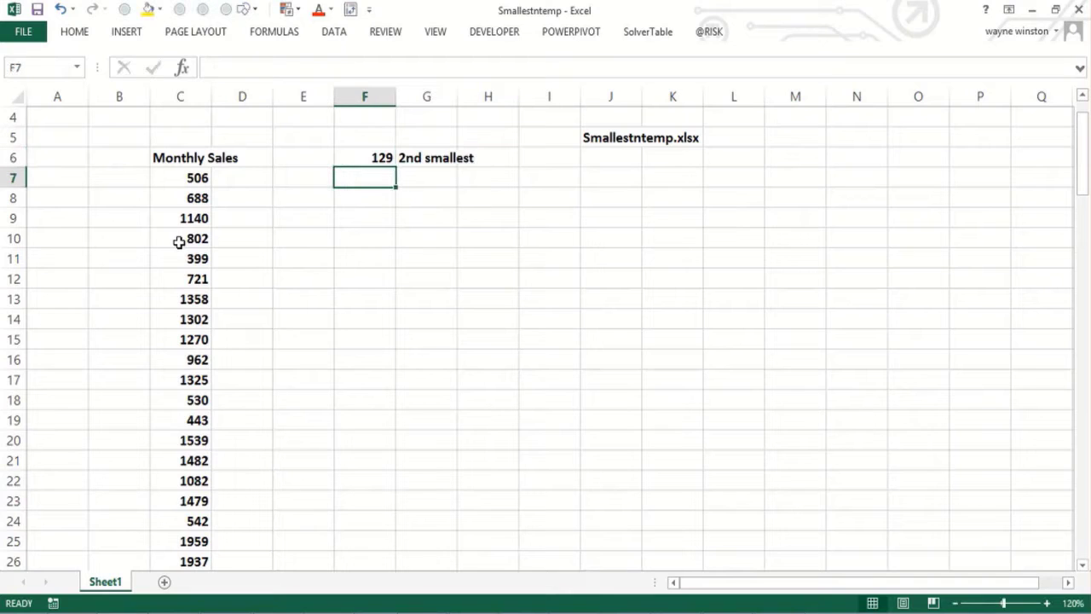
pyautogui.write('=Large(')
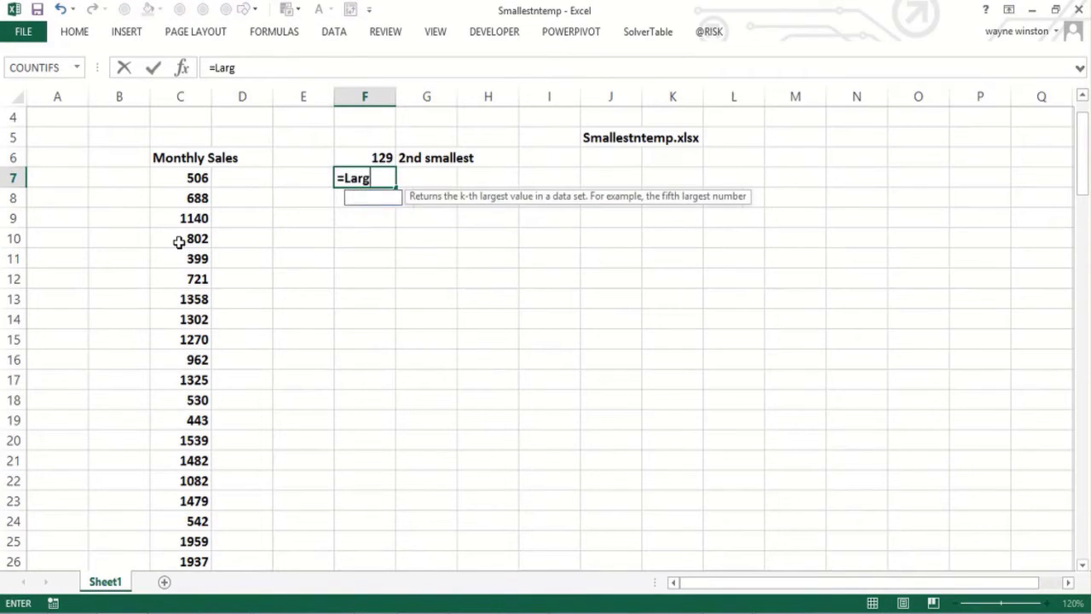
pyautogui.click(182, 178)
pyautogui.hotkey('ctrl', 'shift', 'Down')
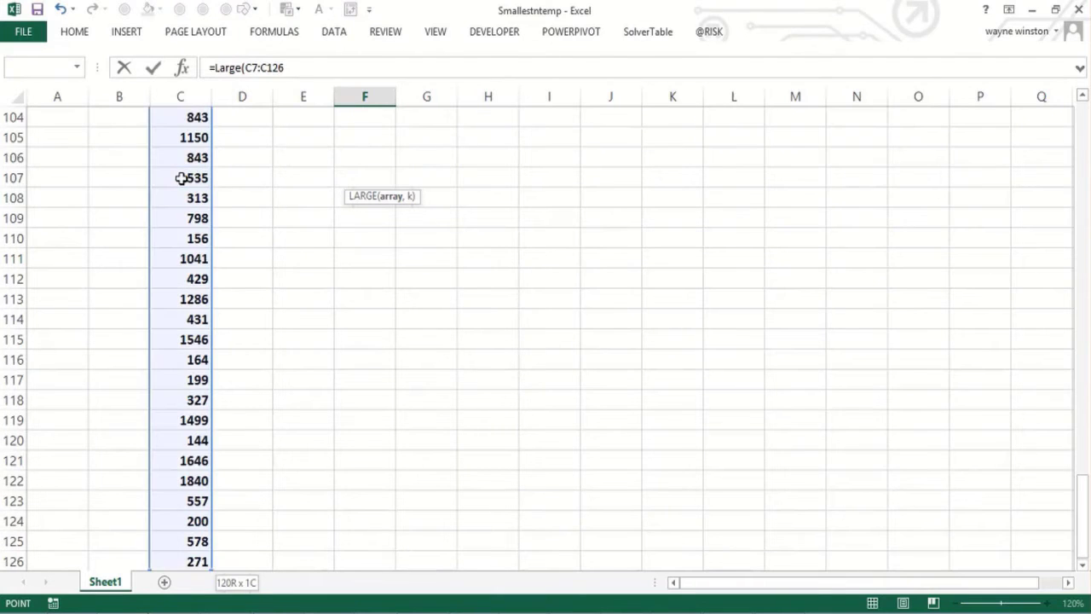
pyautogui.write(',3')
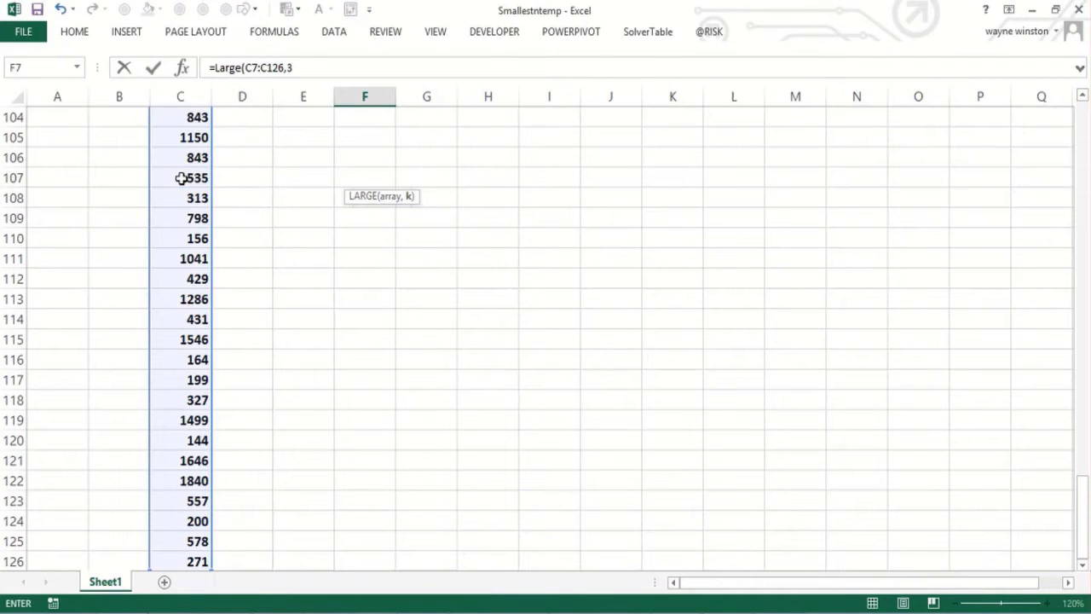
pyautogui.press('Return')
# Step: Examine the ROW(INDIRECT("1:6")) note in H3
pyautogui.press('Up')
pyautogui.press('Up')
pyautogui.press('Up')
pyautogui.press('Up')
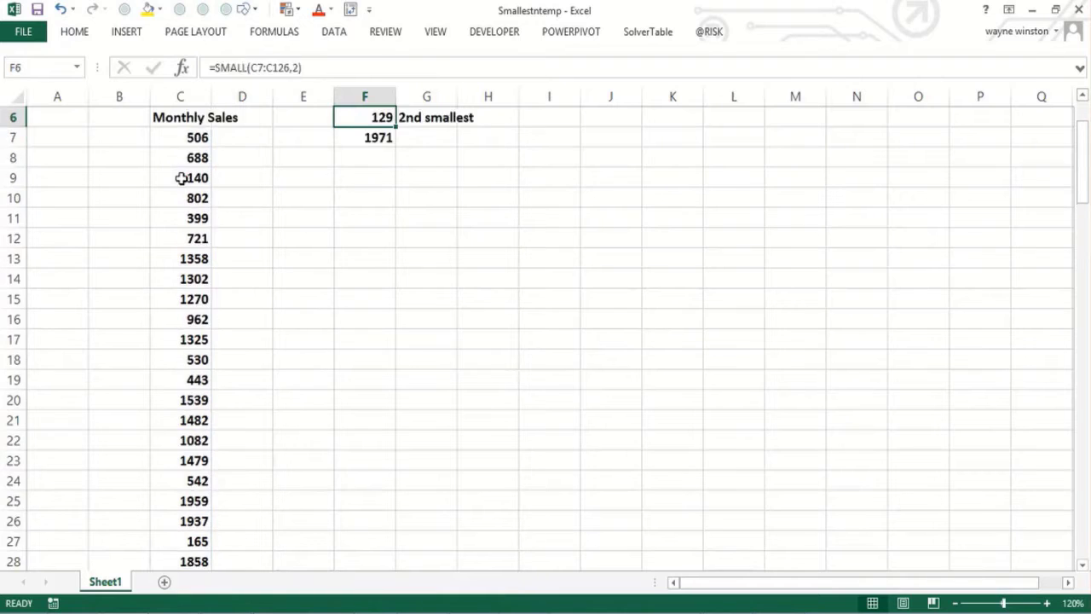
pyautogui.press('Up')
pyautogui.press('Up')
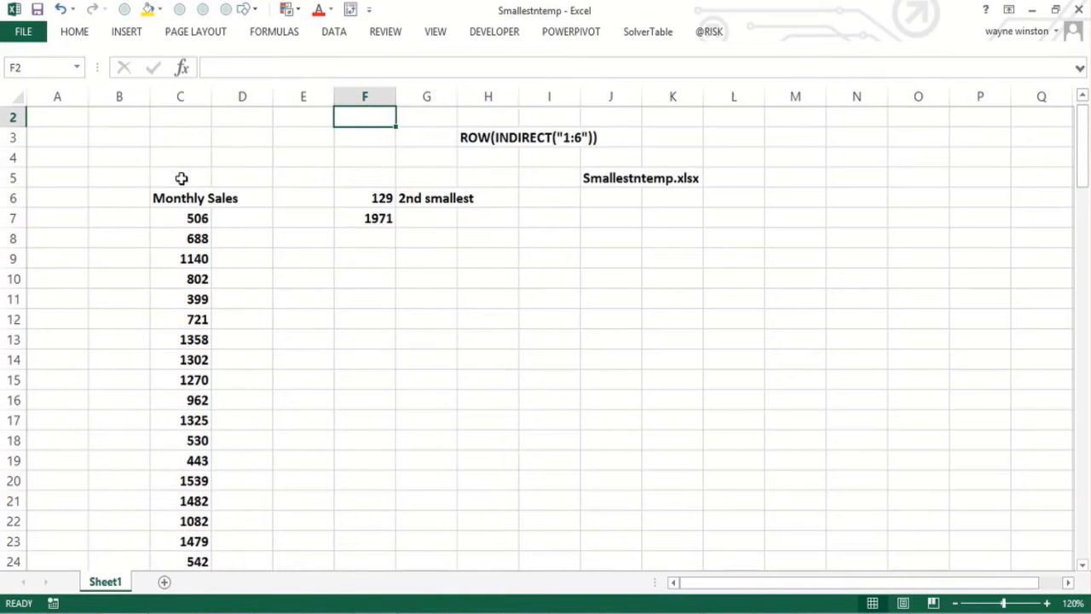
pyautogui.click(498, 156)
pyautogui.click(476, 137)
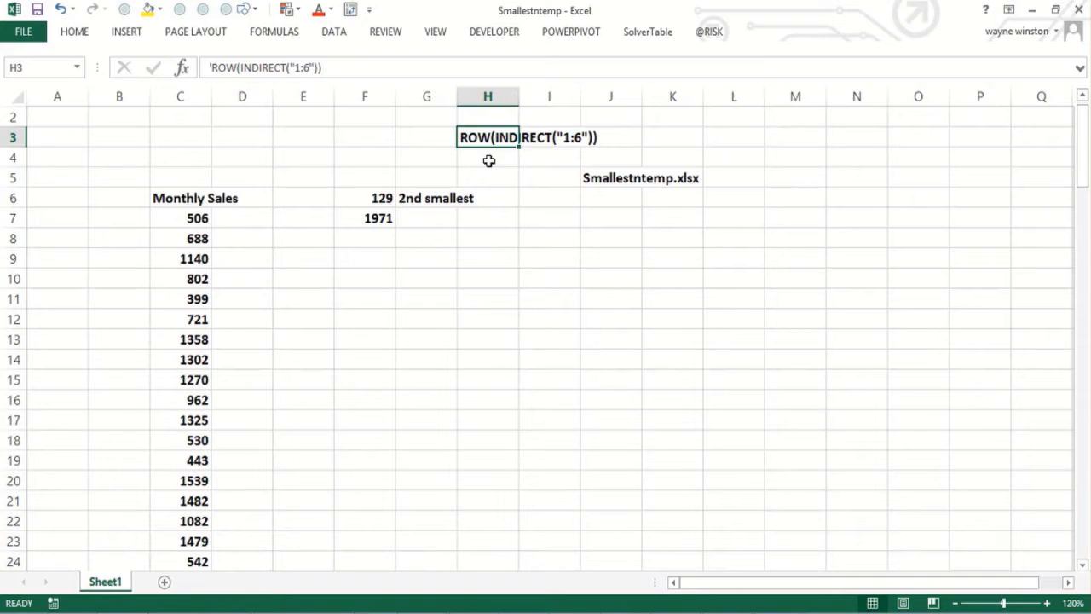
# Step: Enter =ROW(INDIRECT("1:6")) as an array formula across I8:I13
pyautogui.press('Down')
pyautogui.press('Down')
pyautogui.press('Down')
pyautogui.press('Down')
pyautogui.press('Down')
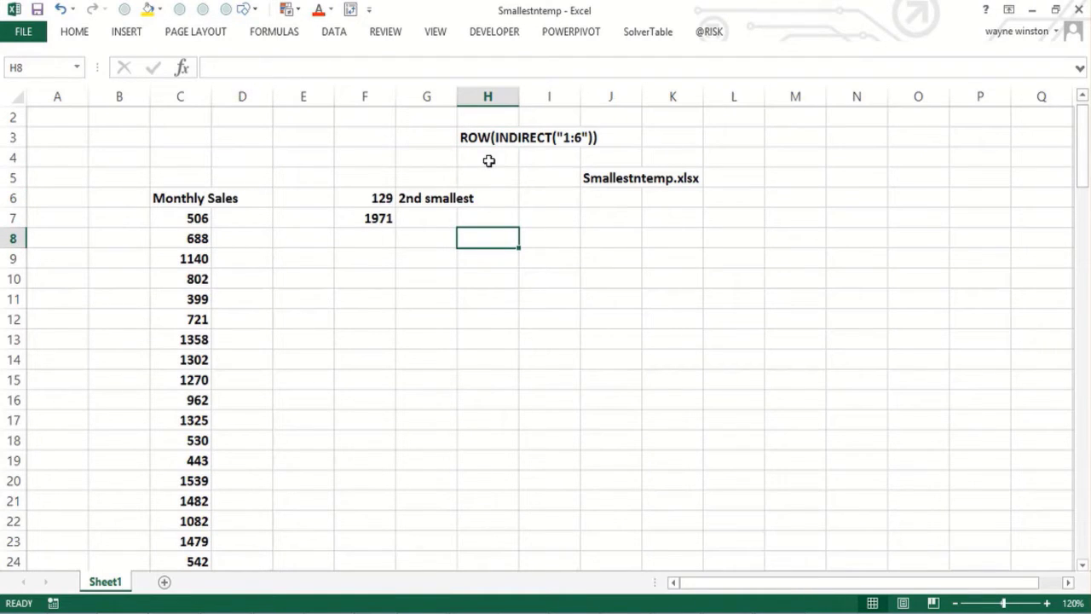
pyautogui.press('Right')
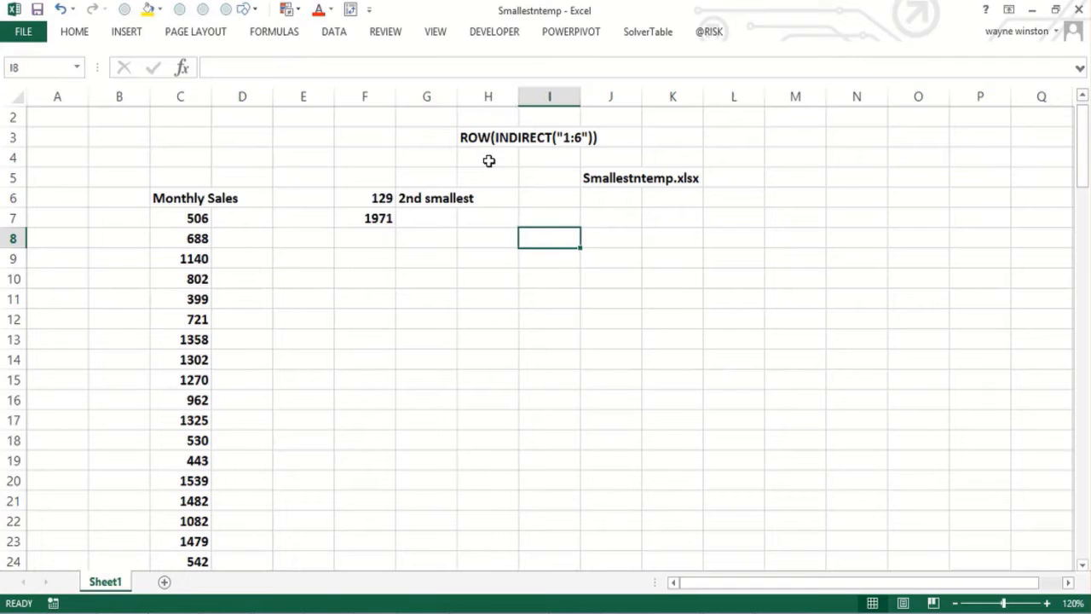
pyautogui.hotkey('shift', 'Down')
pyautogui.hotkey('shift', 'Down')
pyautogui.hotkey('shift', 'Down')
pyautogui.hotkey('shift', 'Down')
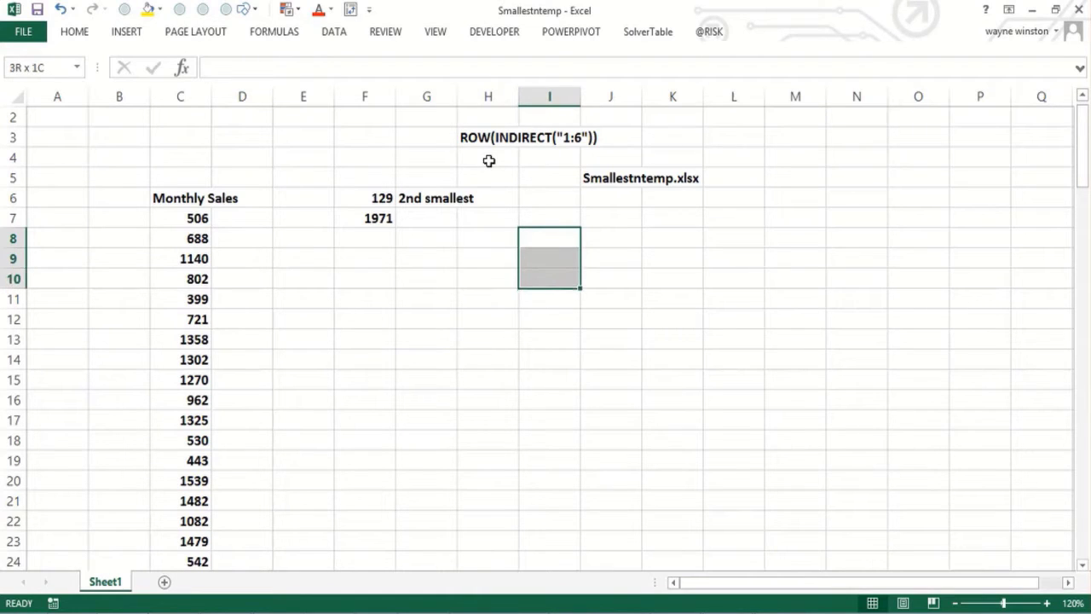
pyautogui.hotkey('shift', 'Down')
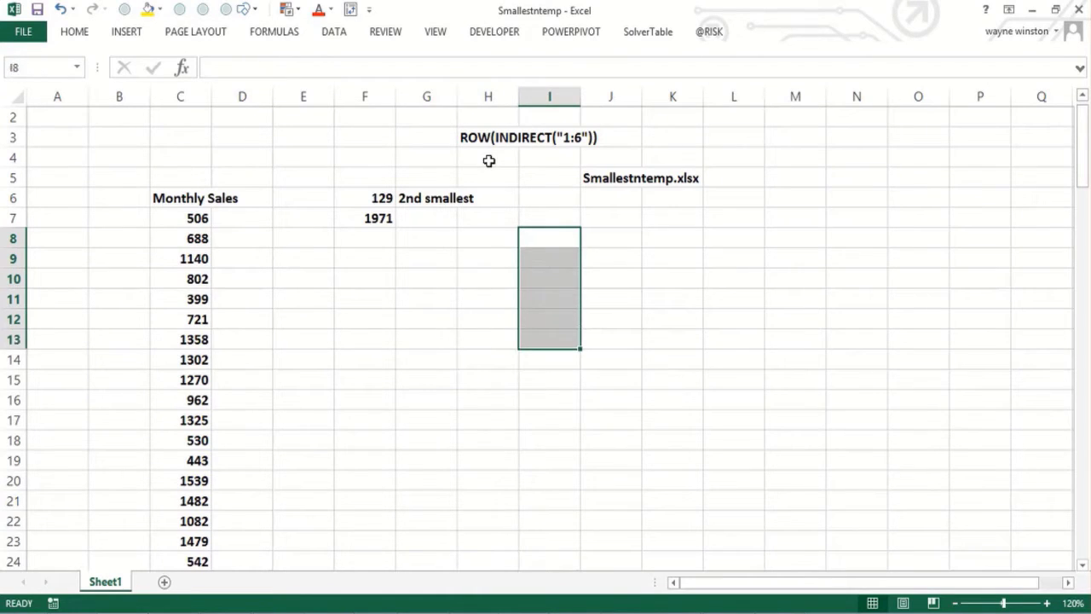
pyautogui.write('=row')
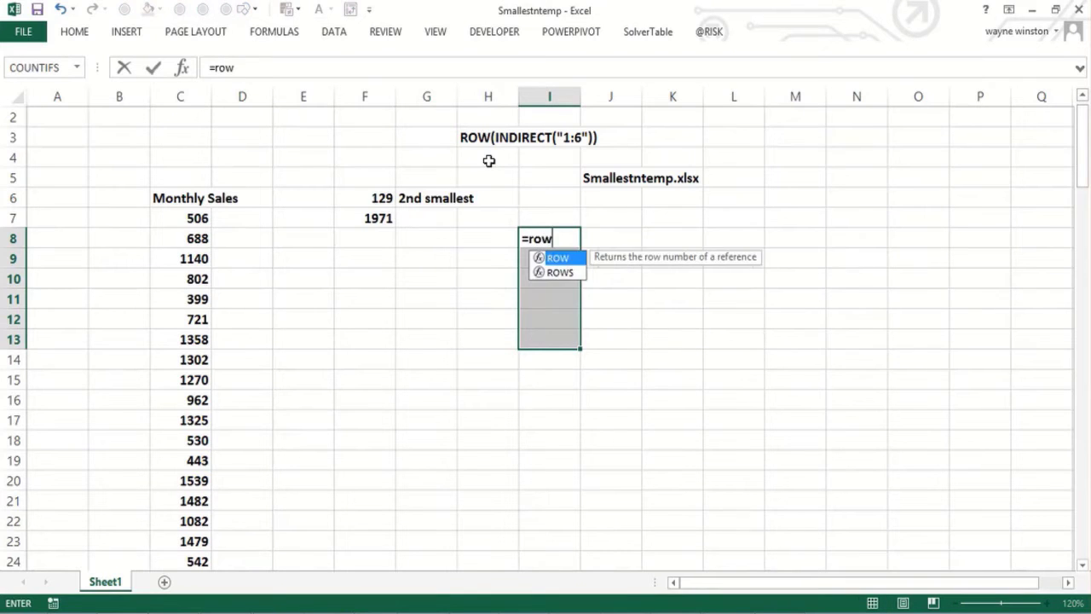
pyautogui.write('(In')
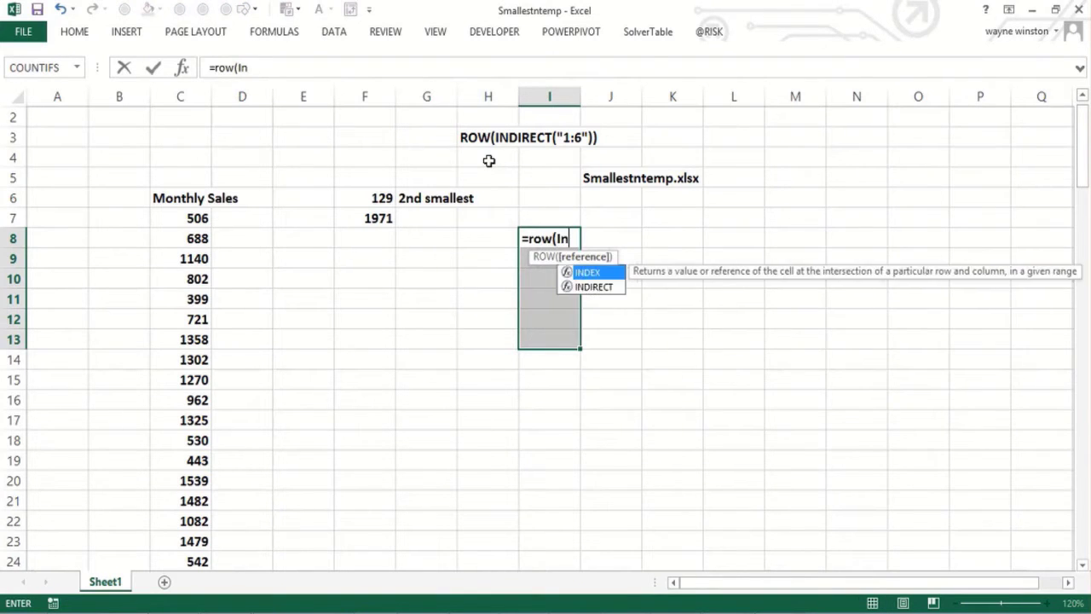
pyautogui.write('direct(')
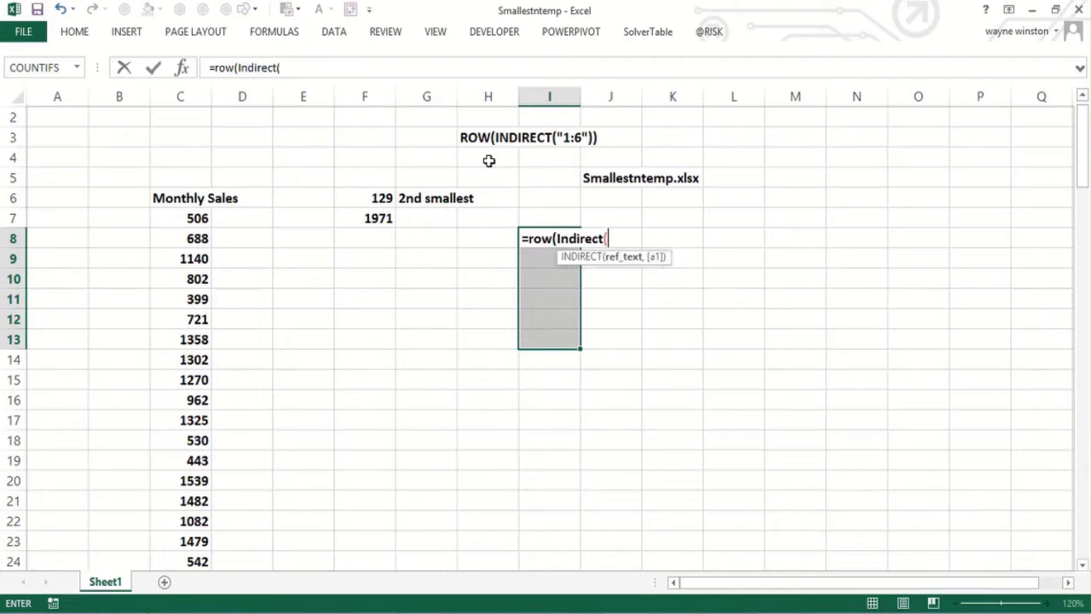
pyautogui.write('"1:6"))')
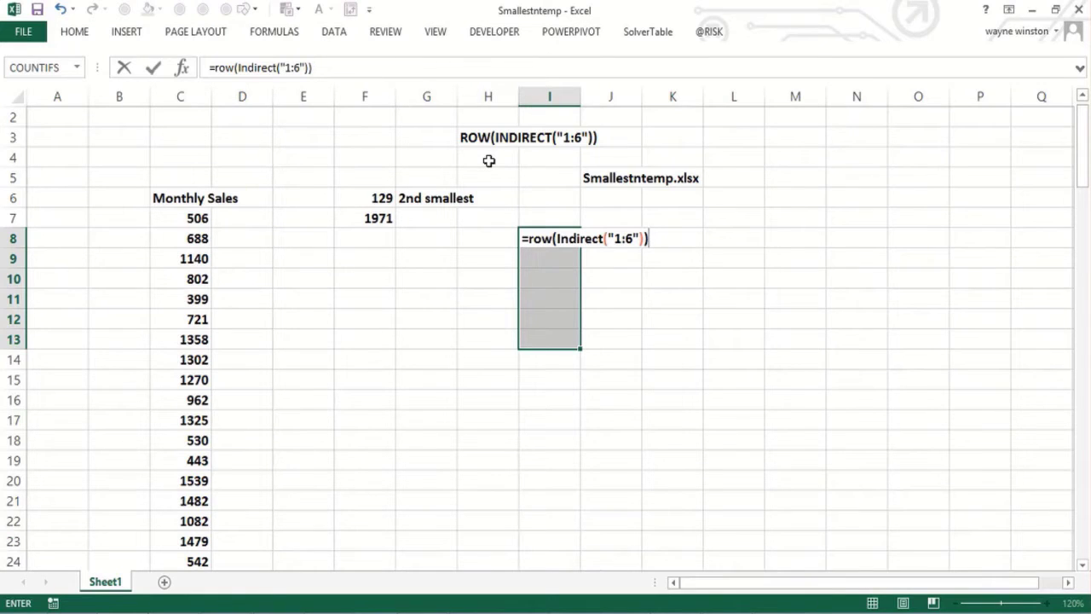
pyautogui.hotkey('ctrl', 'shift', 'Return')
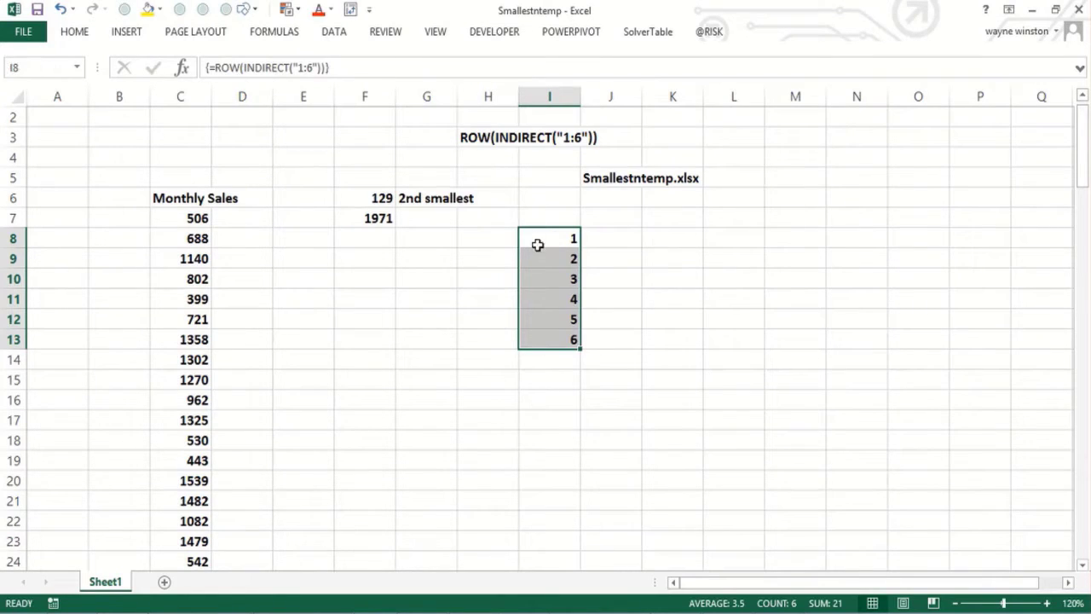
pyautogui.click(537, 245)
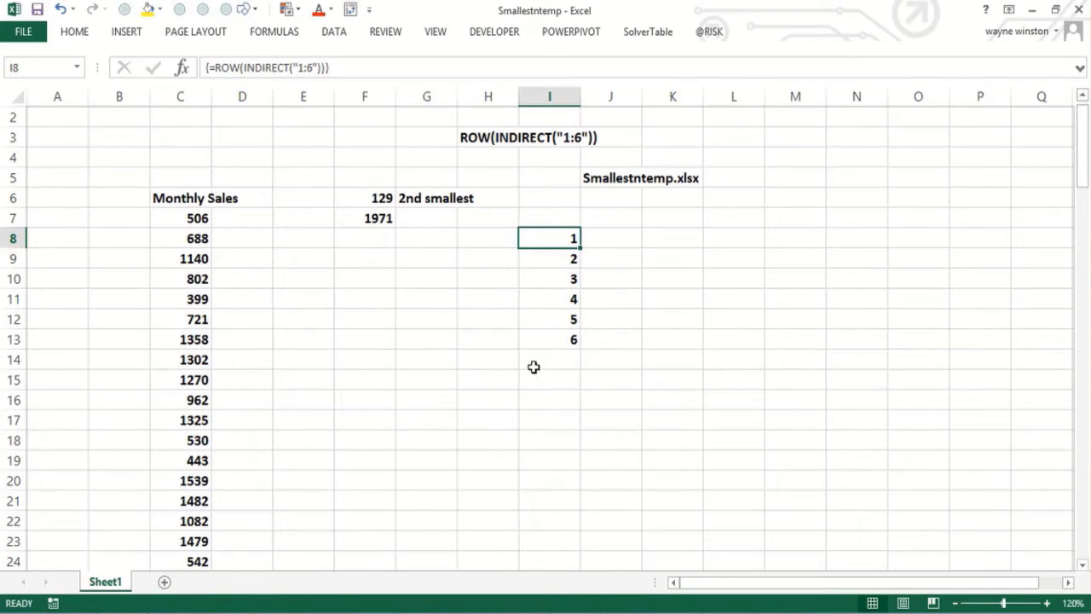
pyautogui.moveTo(619, 367); pyautogui.dragTo(617, 371)
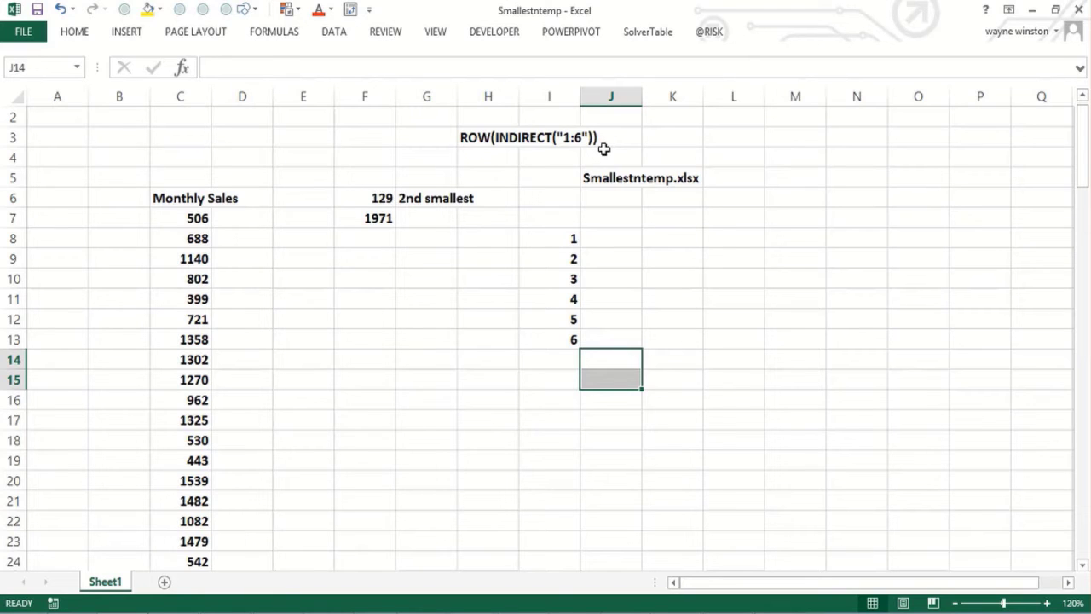
# Step: Select H16:H21 and start a SMALL formula on the monthly sales range C7:C126
pyautogui.click(498, 395)
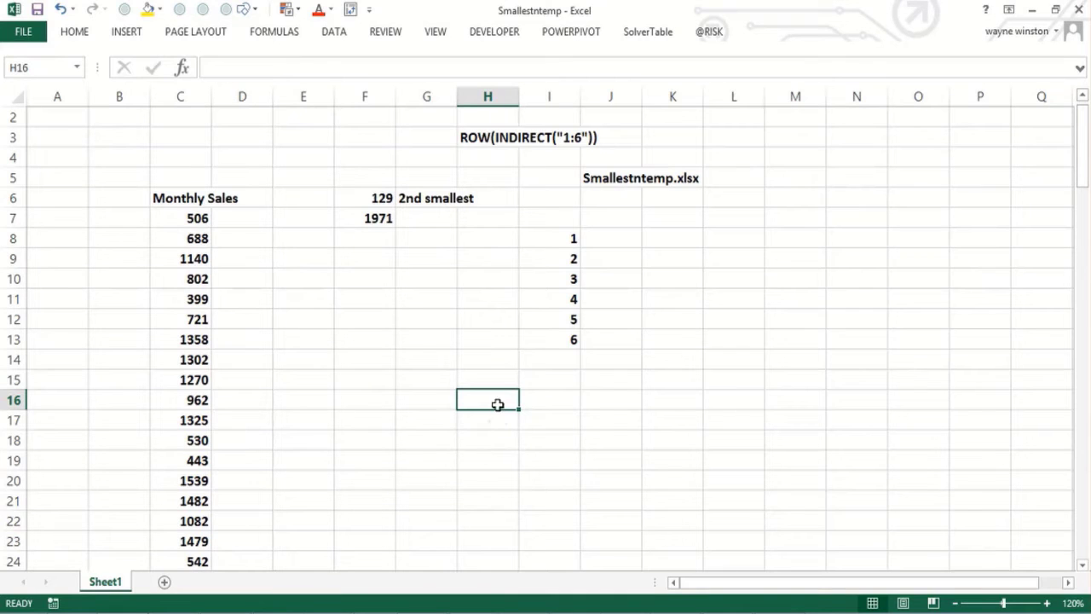
pyautogui.hotkey('shift', 'Down')
pyautogui.hotkey('shift', 'Down')
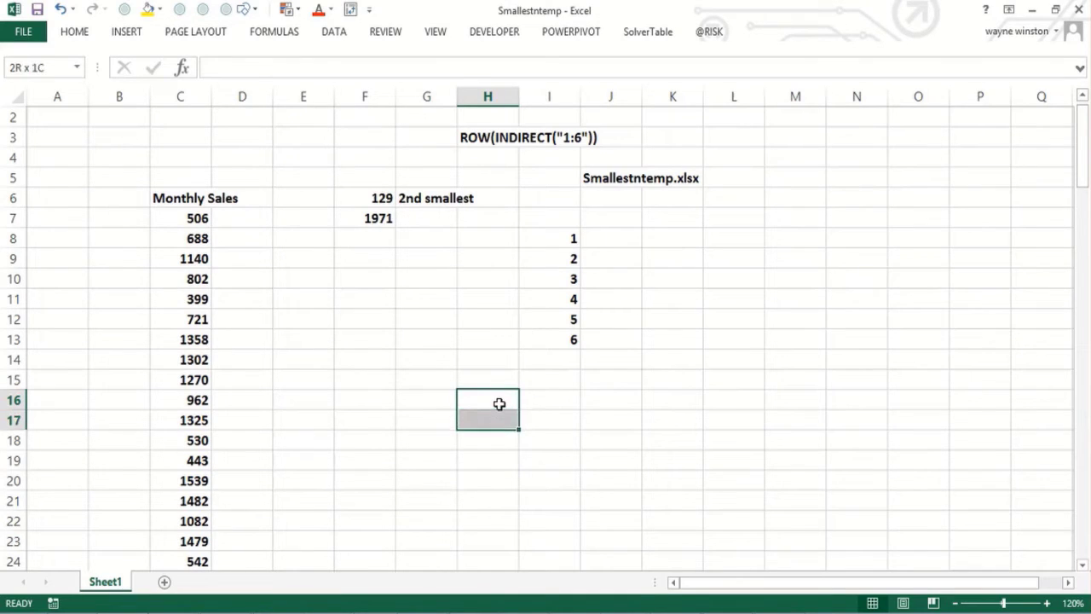
pyautogui.hotkey('shift', 'Down')
pyautogui.hotkey('shift', 'Down')
pyautogui.hotkey('shift', 'Down')
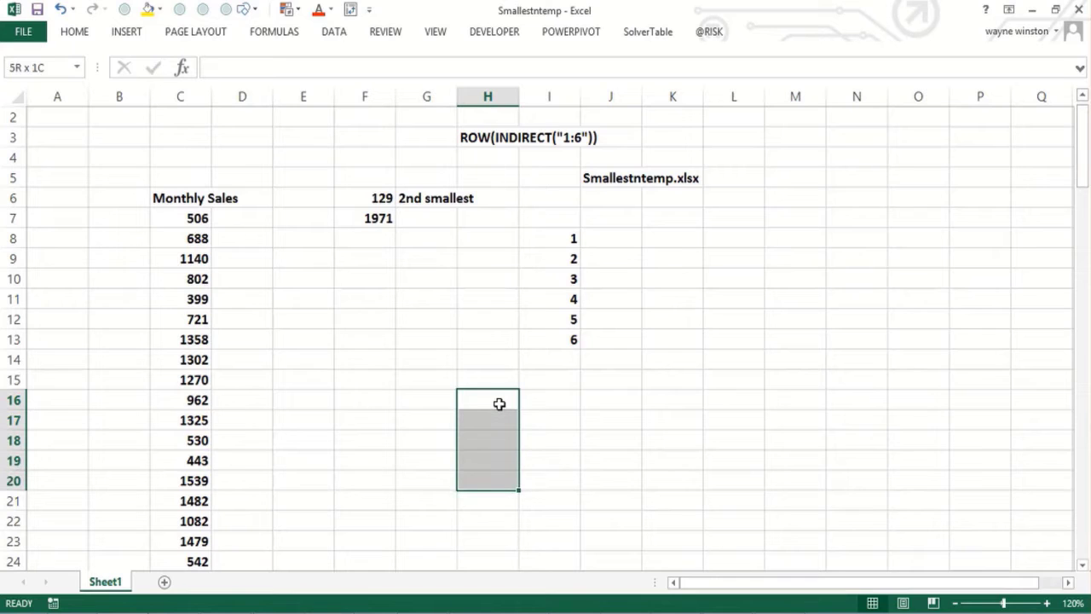
pyautogui.write('=small(')
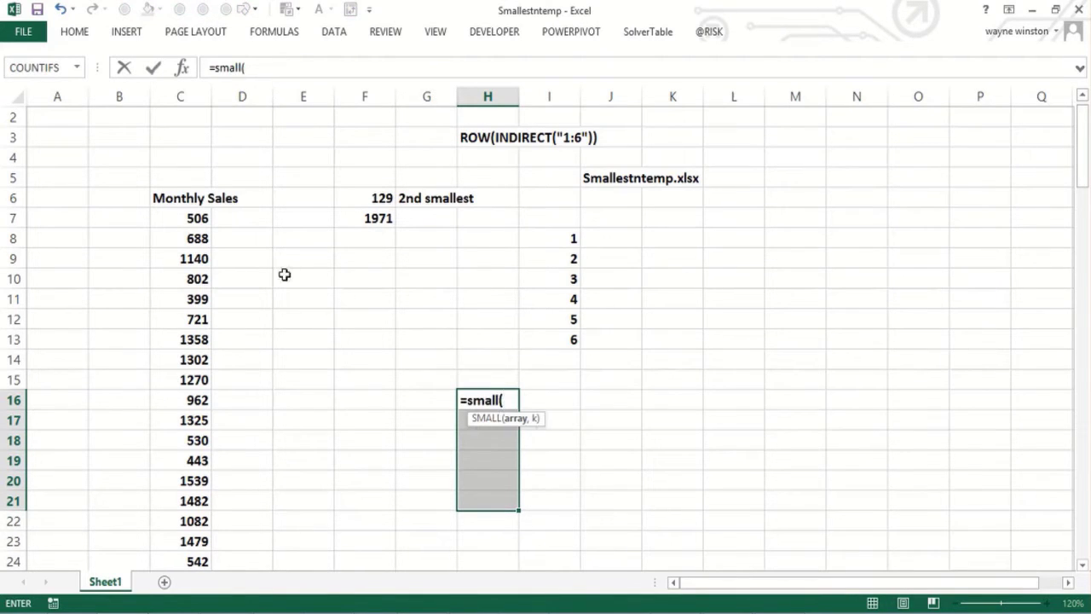
pyautogui.click(196, 219)
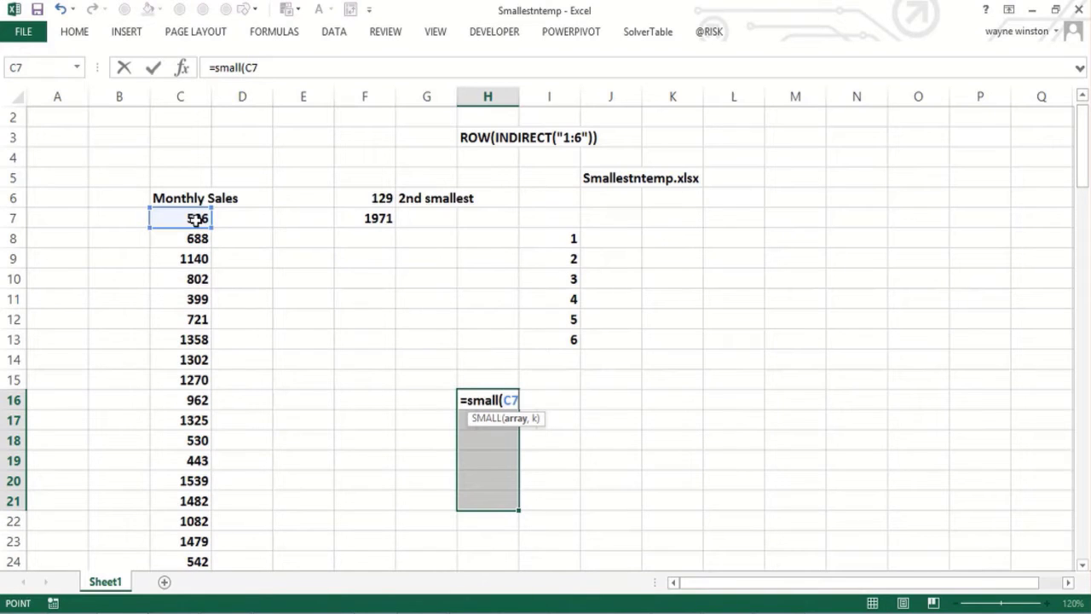
pyautogui.hotkey('ctrl', 'shift', 'Down')
pyautogui.write(',')
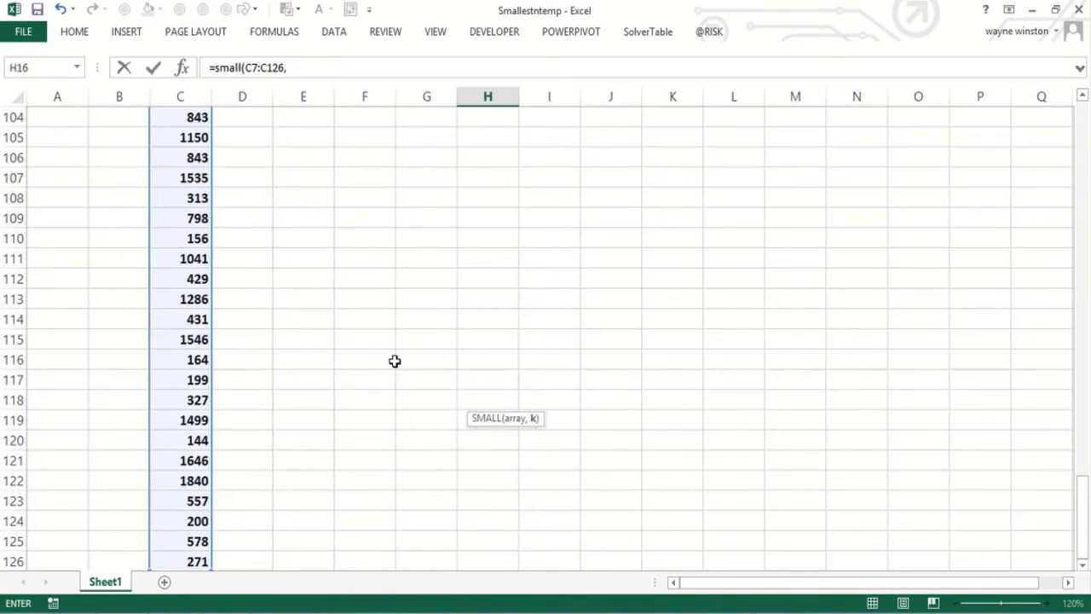
pyautogui.moveTo(1079, 509); pyautogui.dragTo(1053, 7)
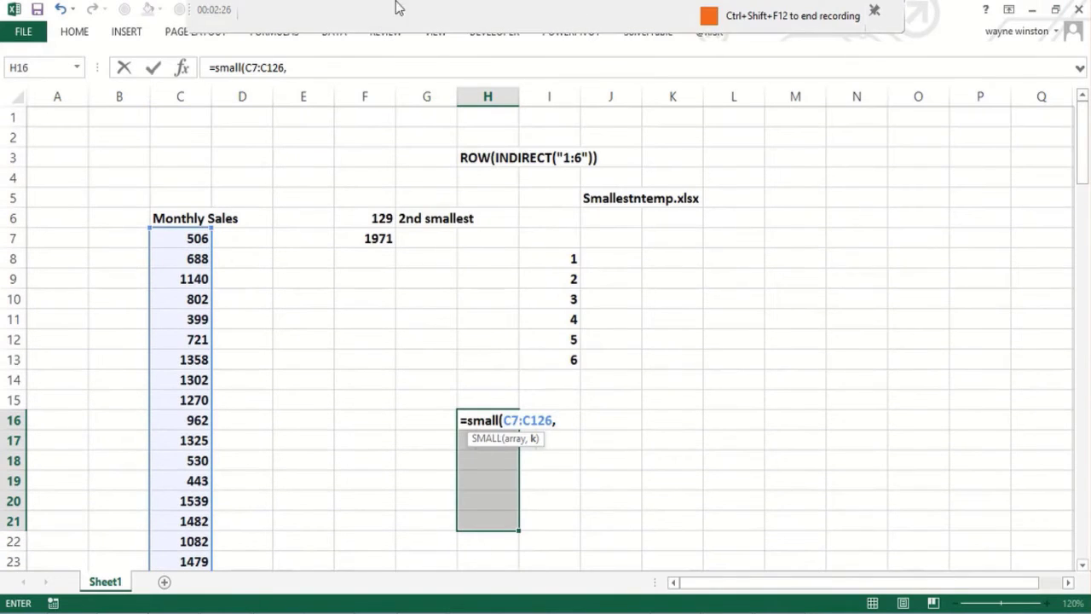
# Step: Complete the formula as =SMALL(C7:C126,ROW(INDIRECT("1:6"))) and enter it as an array formula across H16:H21
pyautogui.click(304, 67)
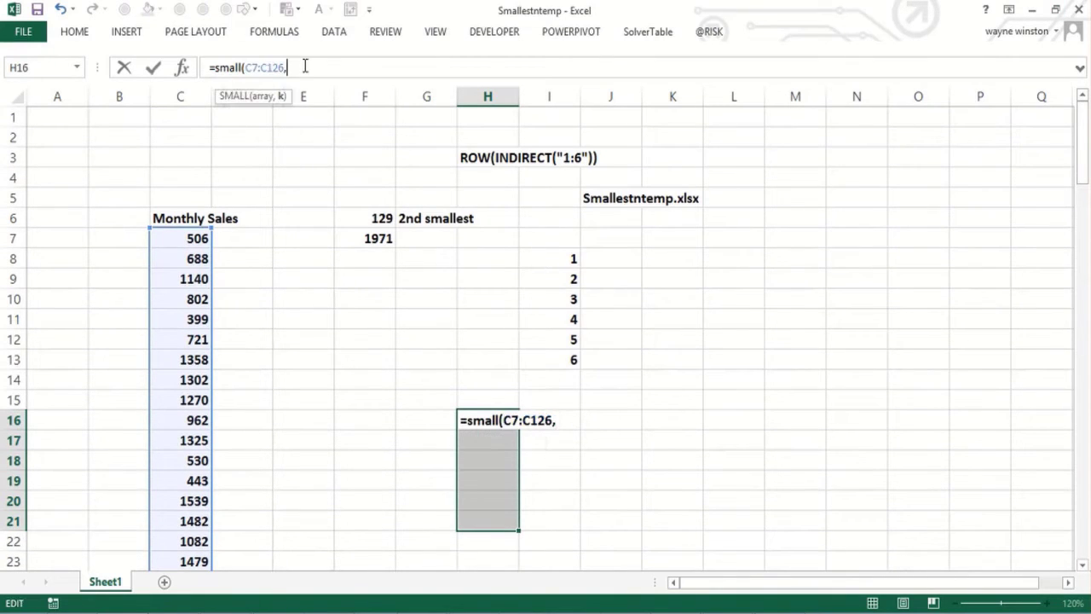
pyautogui.write('ROW')
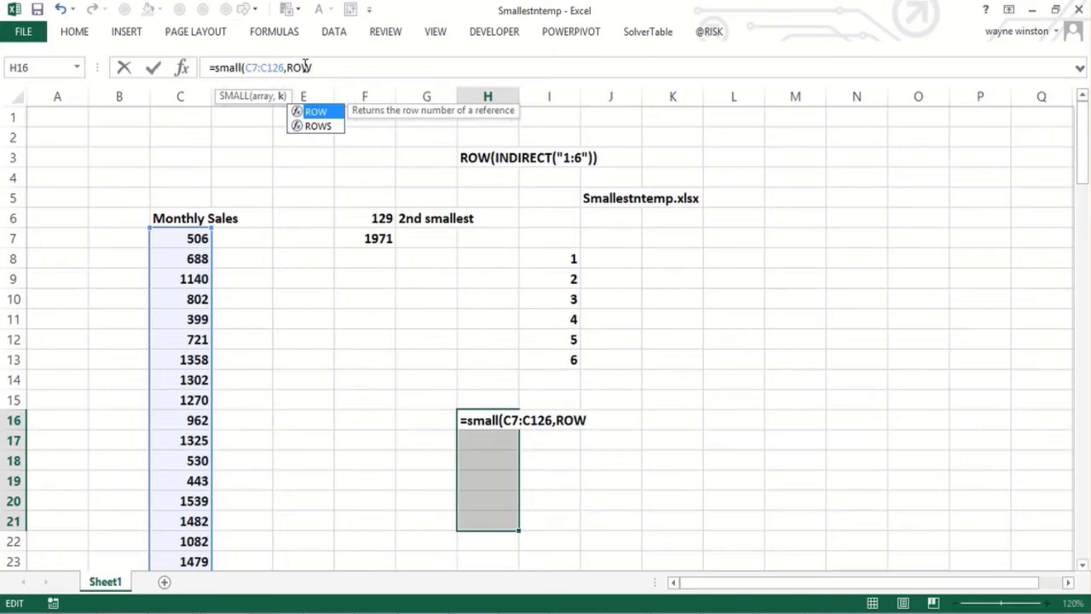
pyautogui.write('(I')
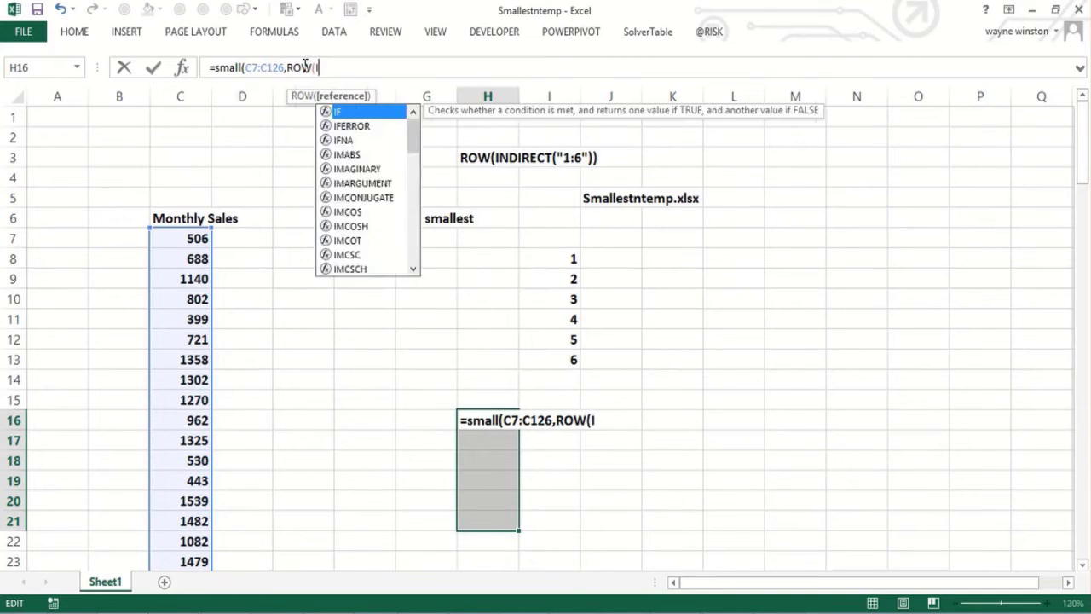
pyautogui.write('NDIRECT')
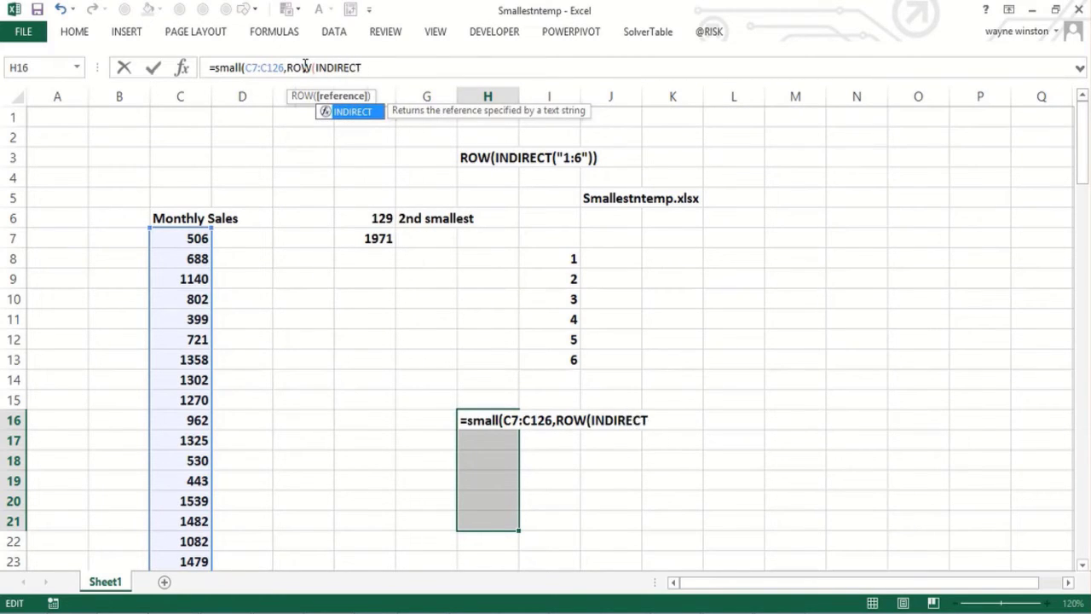
pyautogui.write('(')
pyautogui.write('"1')
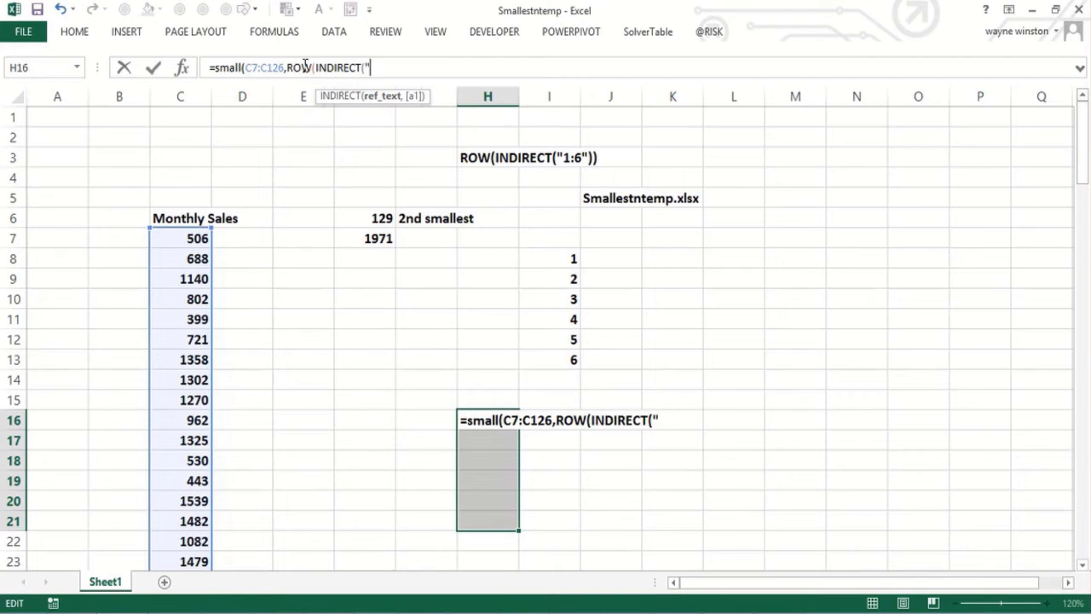
pyautogui.write(':6"))')
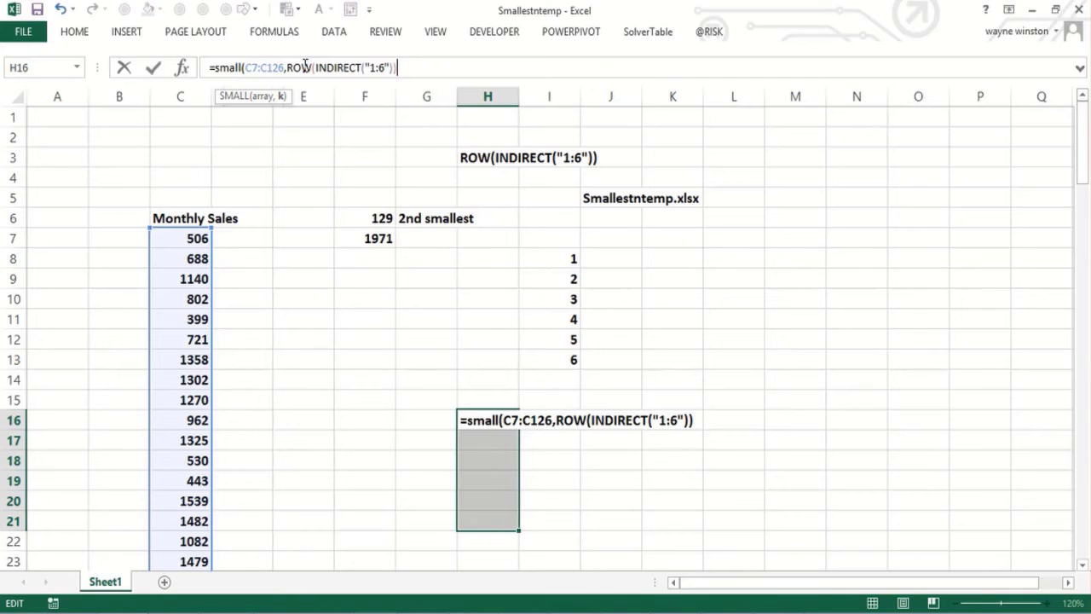
pyautogui.write(')')
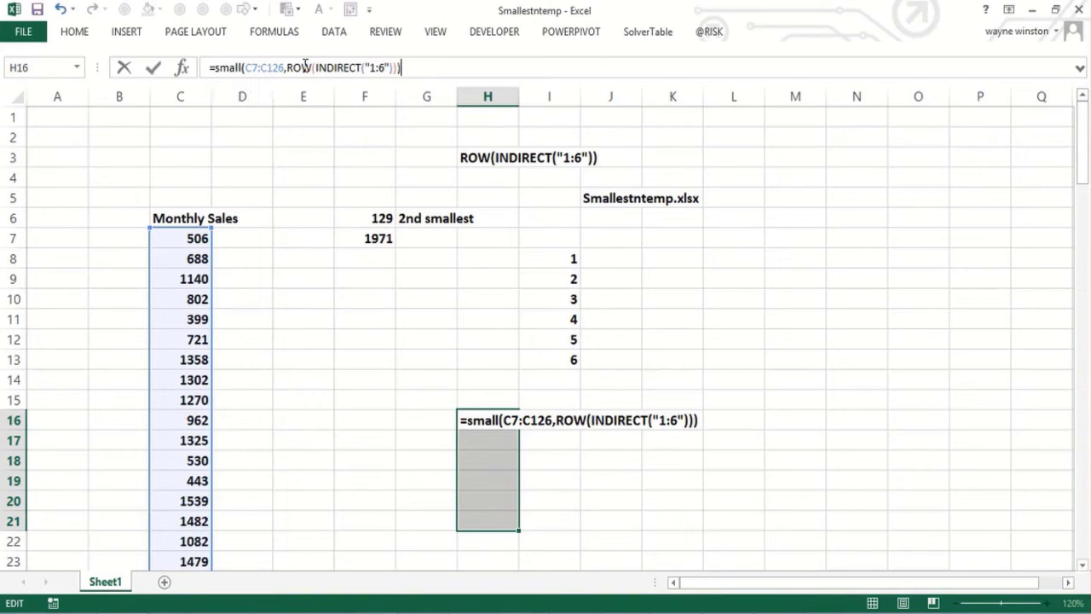
pyautogui.hotkey('ctrl', 'shift', 'Return')
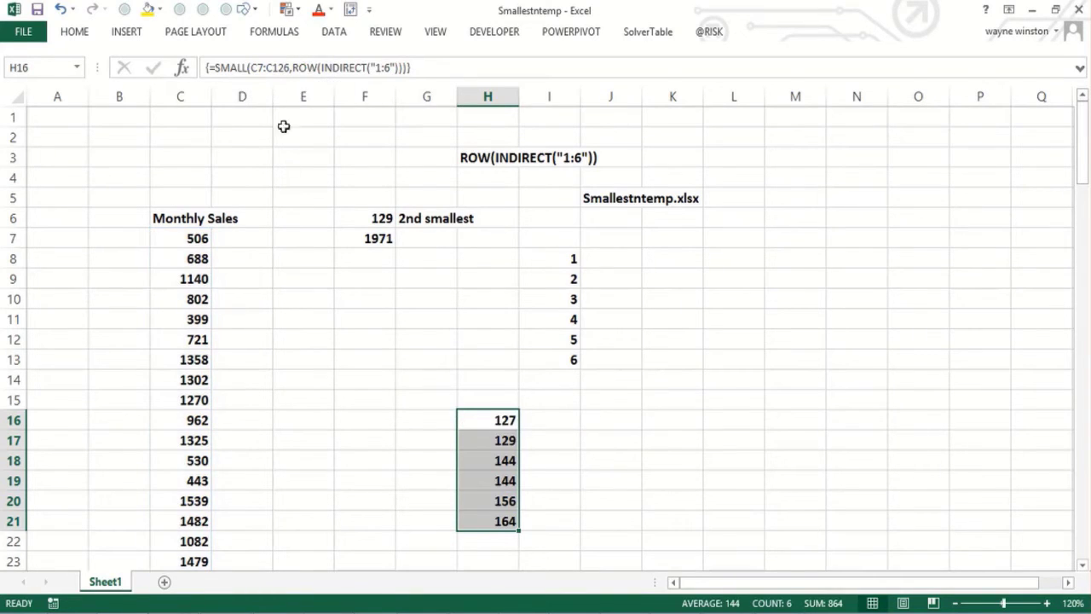
# Step: Draw a straight arrow from the 2nd smallest result in F6 down to the matching value in H17
pyautogui.click(486, 439)
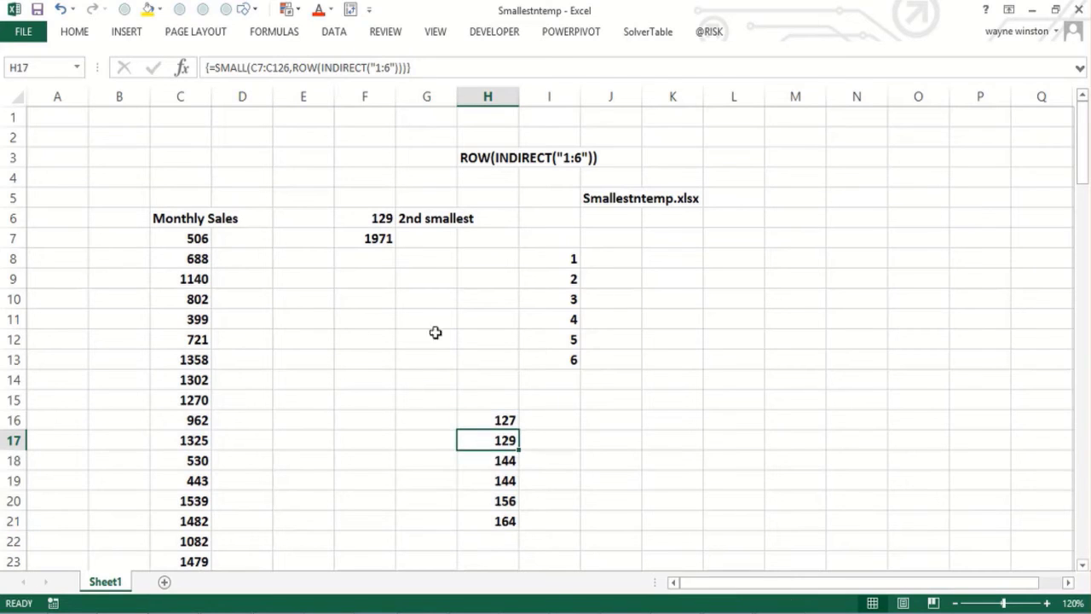
pyautogui.click(378, 218)
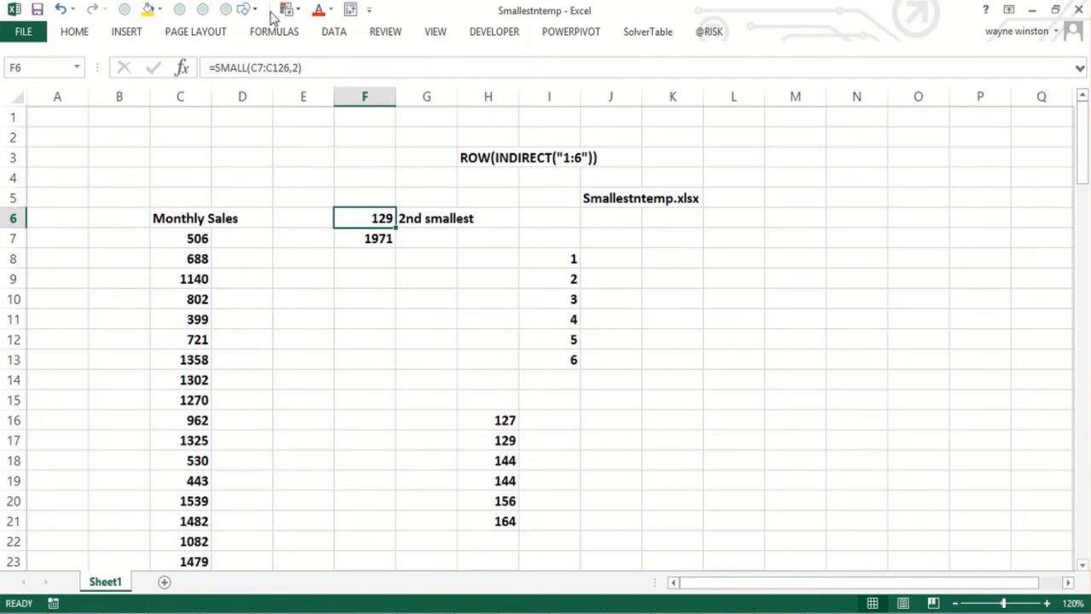
pyautogui.click(257, 10)
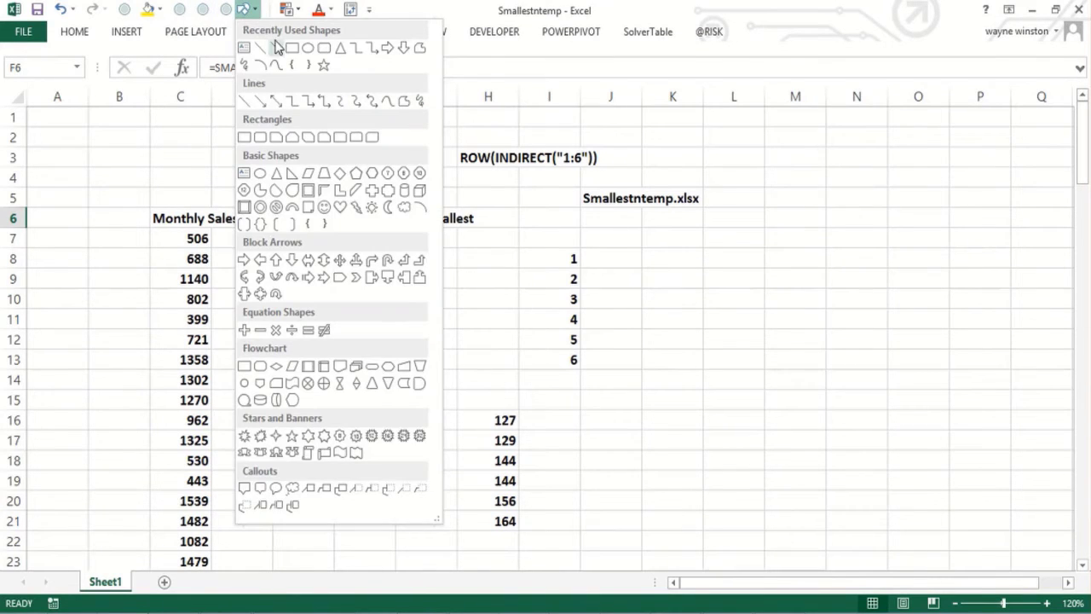
pyautogui.click(277, 47)
pyautogui.moveTo(390, 220)
pyautogui.mouseDown()
pyautogui.moveTo(445, 329)
pyautogui.moveTo(475, 449)
pyautogui.mouseUp()
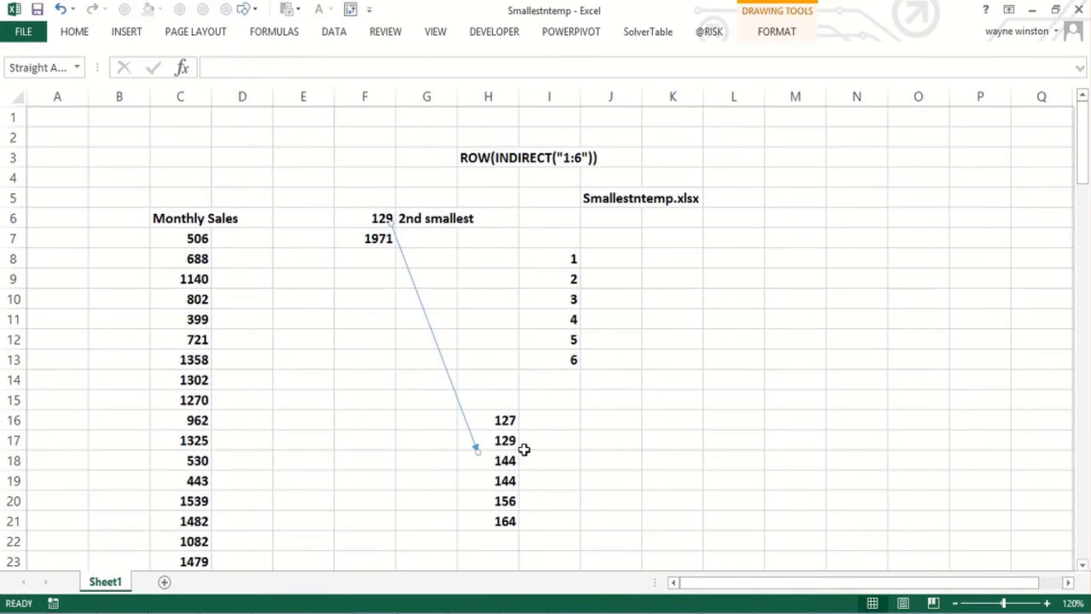
pyautogui.click(680, 422)
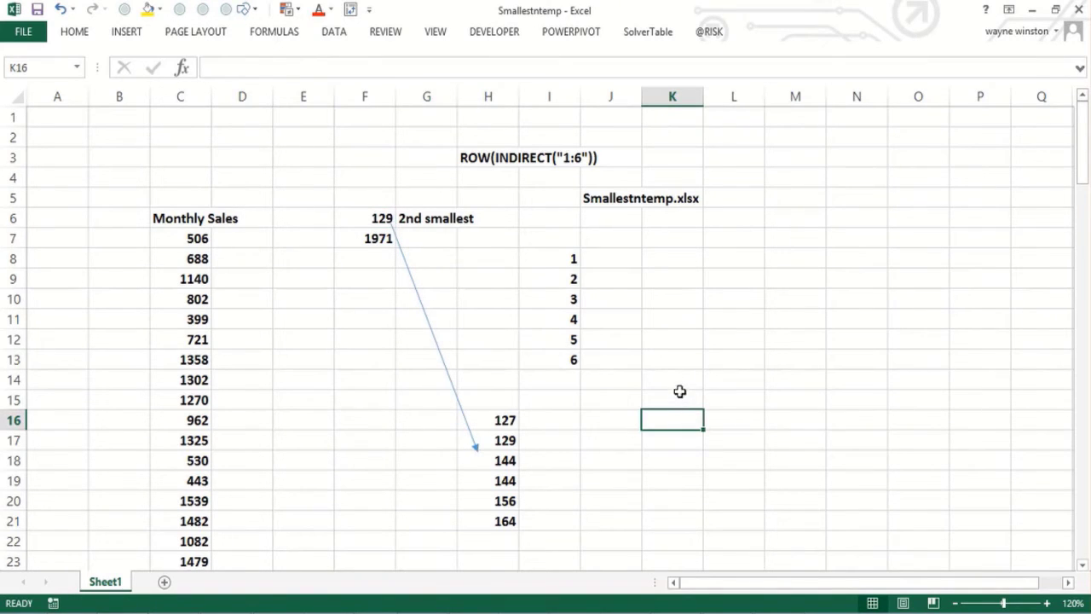
# Step: Copy the text of the array formula in H16 and re-confirm it as an array formula
pyautogui.click(655, 365)
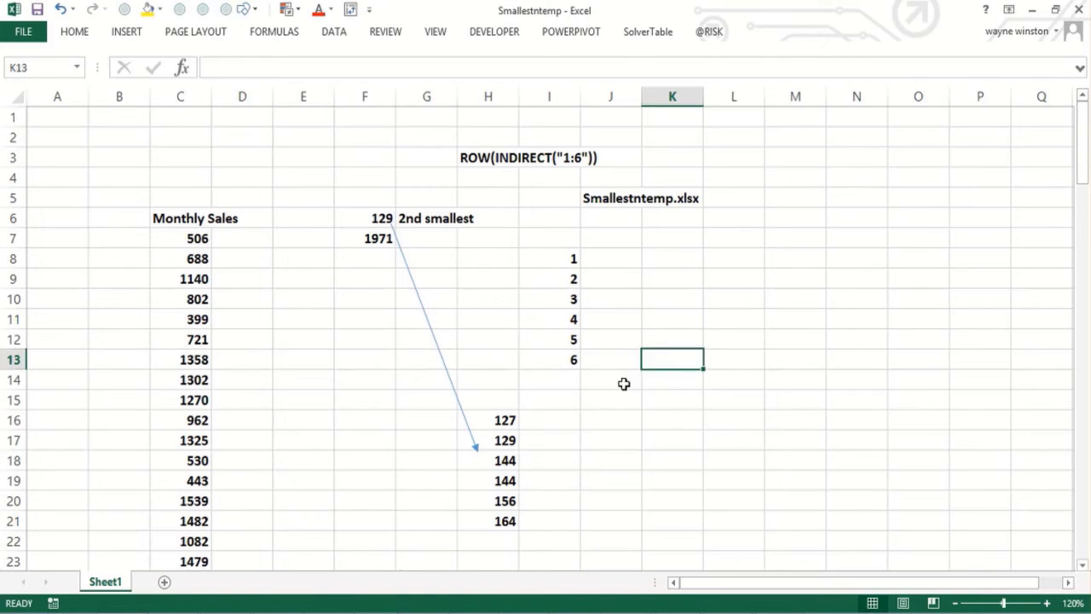
pyautogui.click(622, 381)
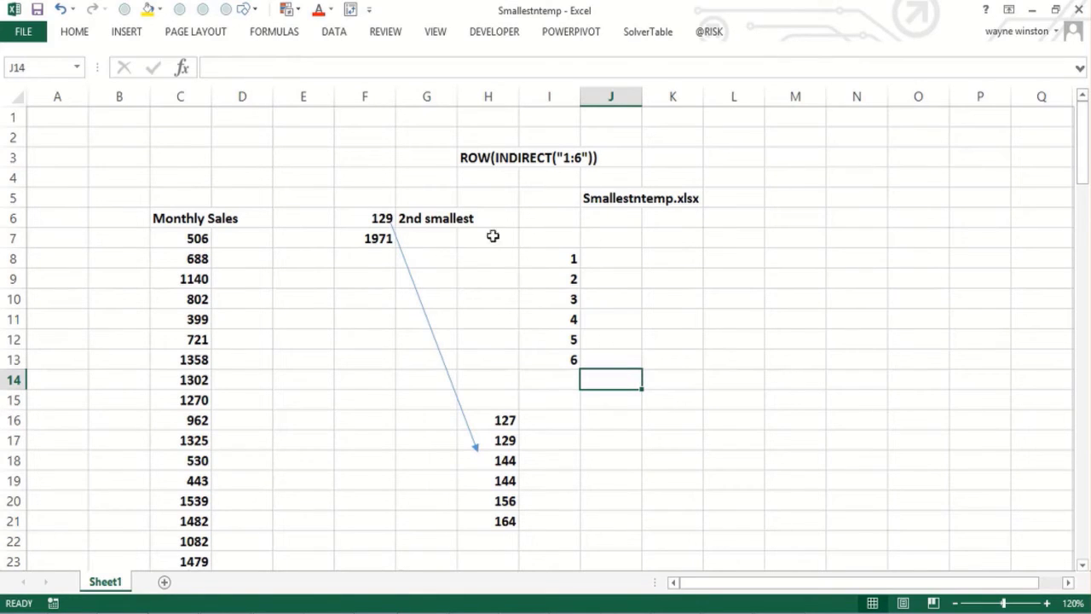
pyautogui.click(497, 421)
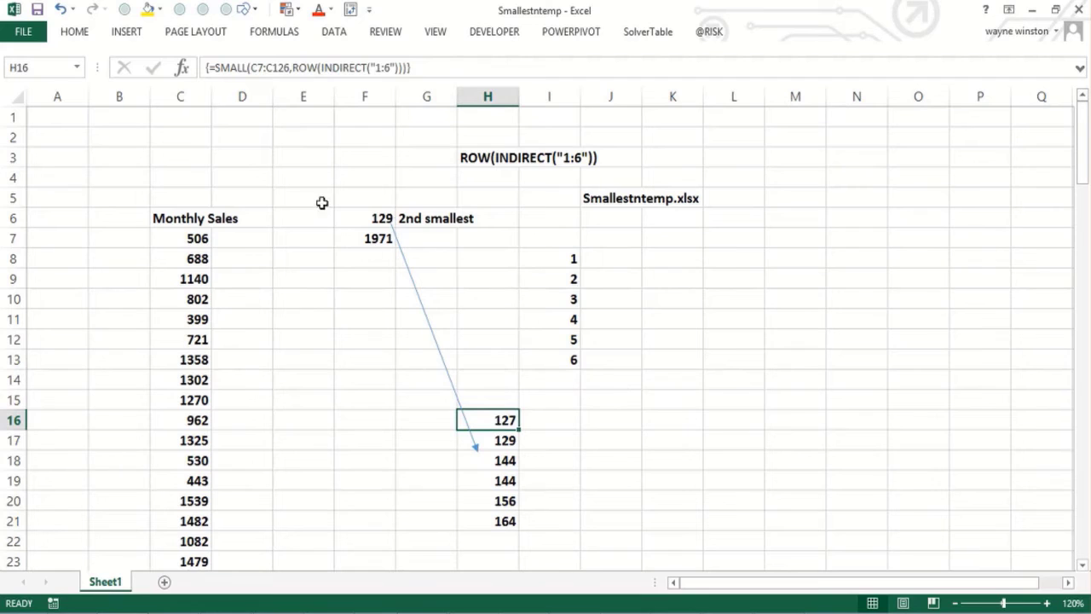
pyautogui.click(214, 66)
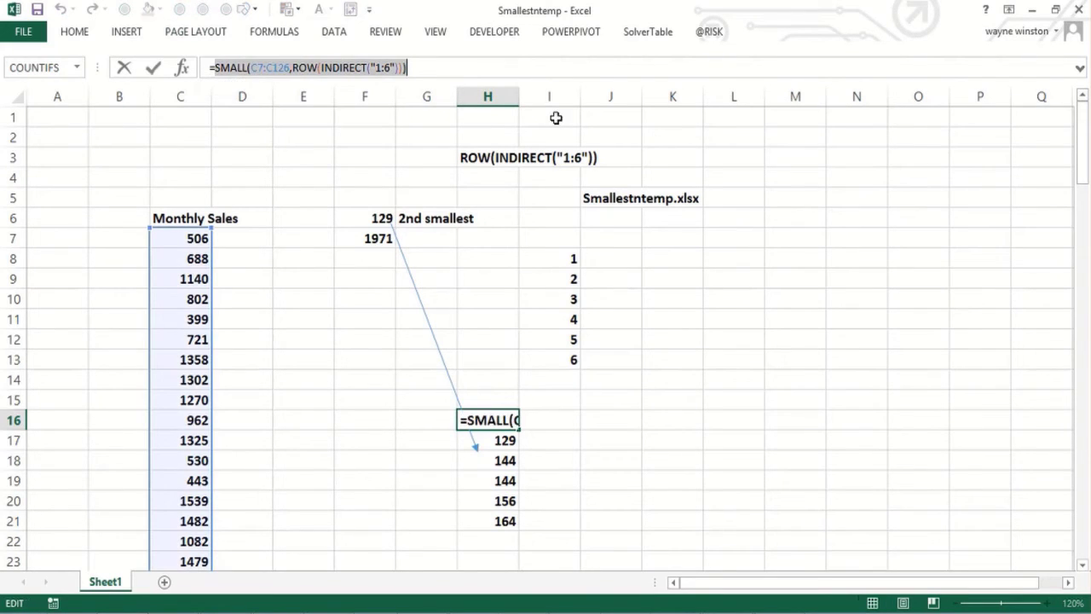
pyautogui.press('End')
pyautogui.hotkey('ctrl', 'shift', 'Return')
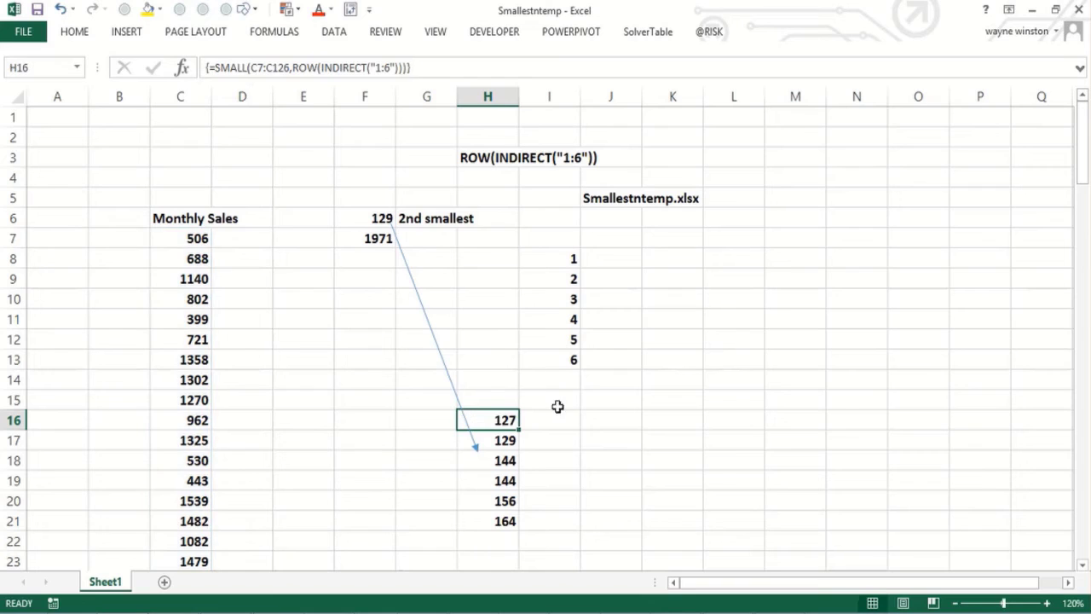
# Step: Paste the copied formula into J16 as text, prefixed with an apostrophe so it shows as a label
pyautogui.click(628, 417)
pyautogui.write("'")
pyautogui.write('SMALL(C7:C126,ROW(INDIRECT("1:6")))')
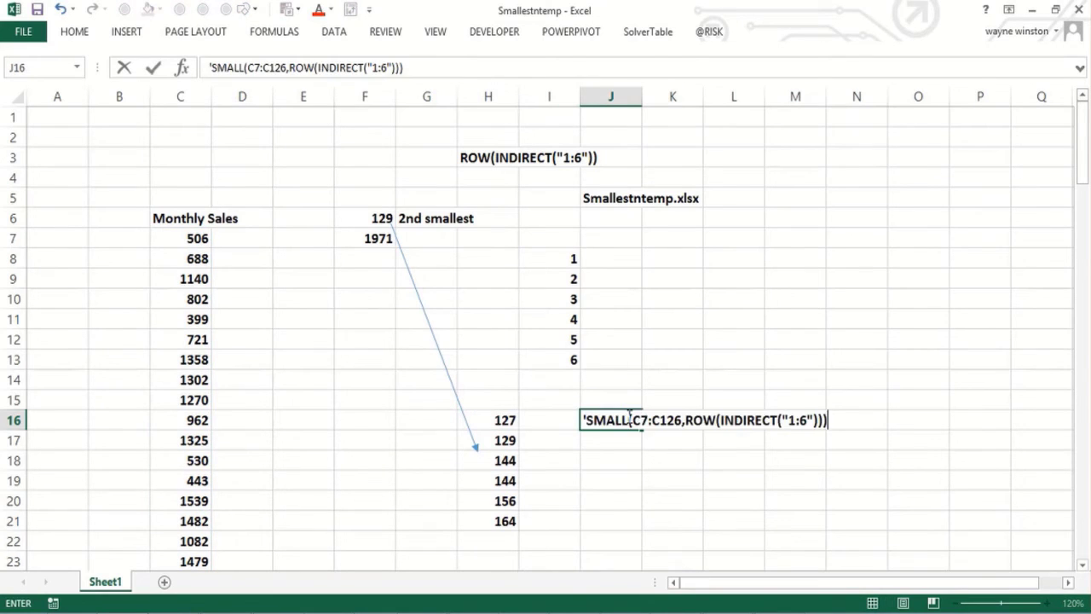
pyautogui.press('Return')
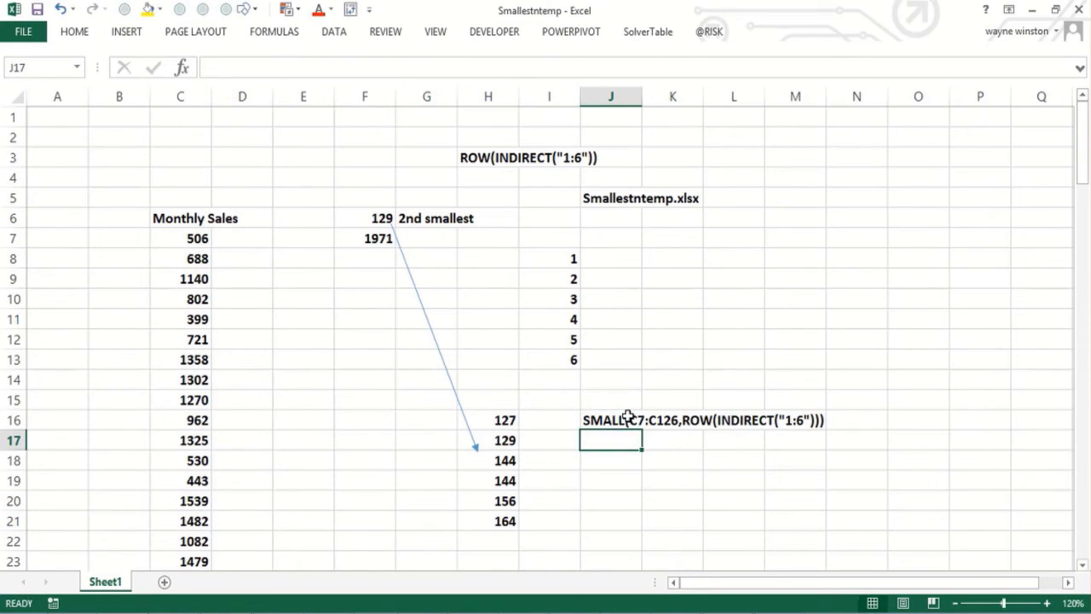
# Step: Switch to the browser and scroll through the Amazon search results for Wayne Winston's books
pyautogui.click(595, 472)
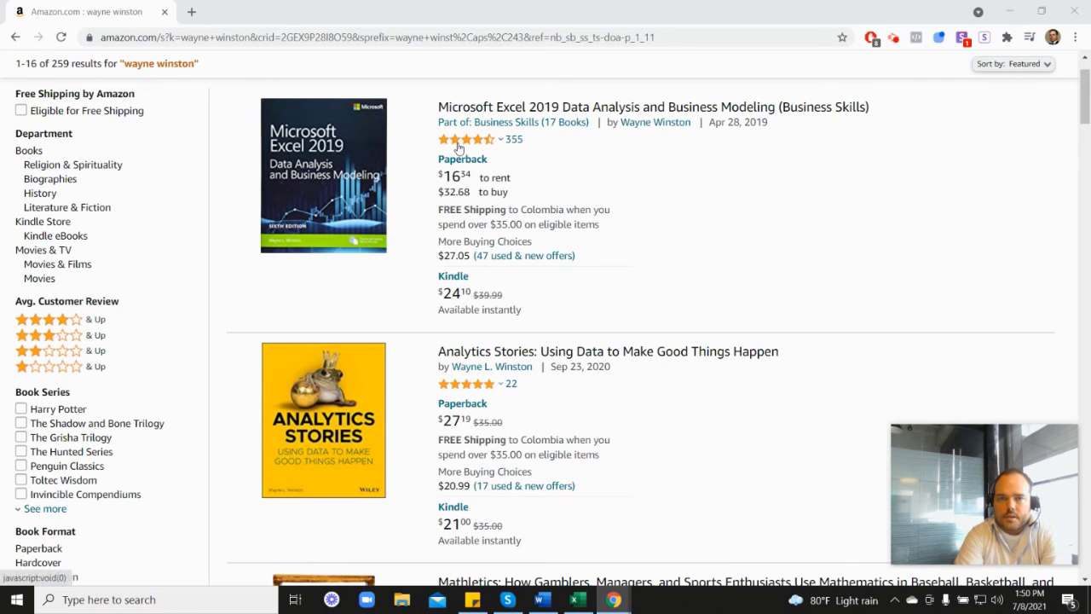
pyautogui.moveTo(467, 147)
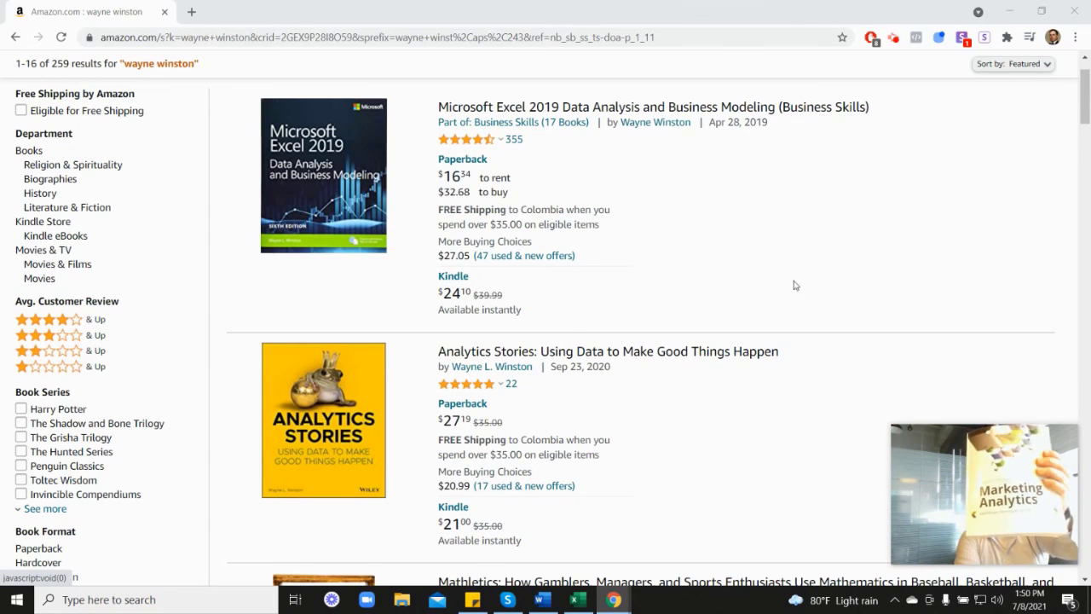
pyautogui.scroll(-7, 967, 353)
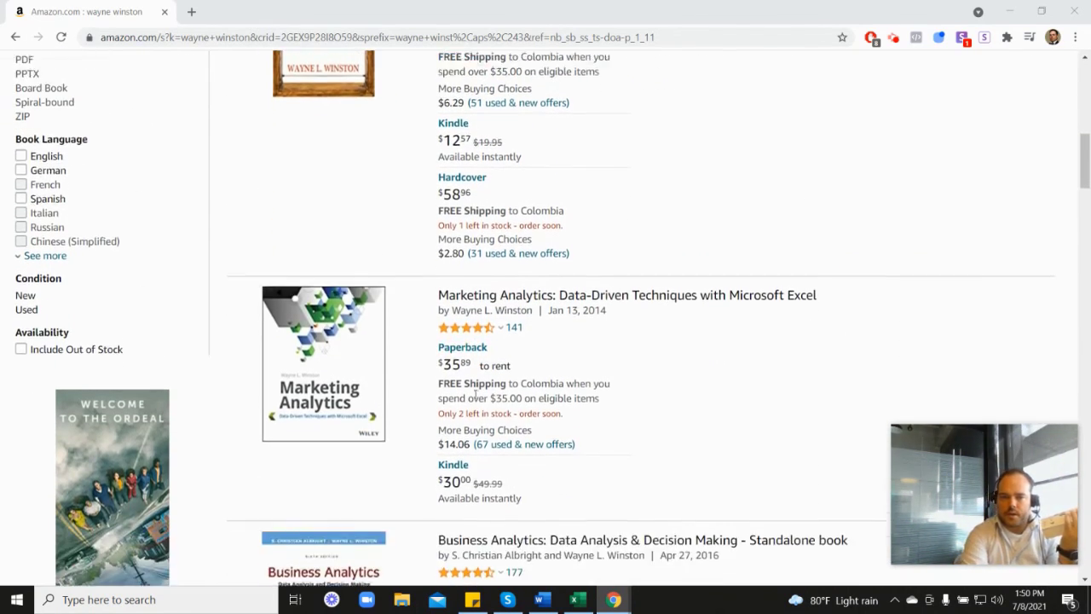
pyautogui.scroll(5, 511, 324)
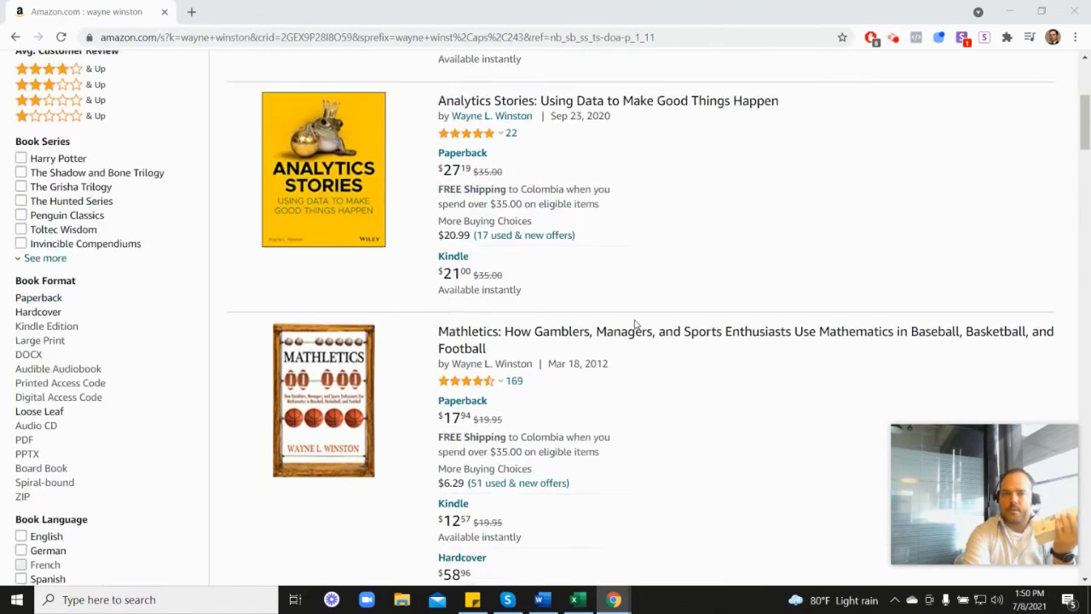
pyautogui.scroll(1, 634, 325)
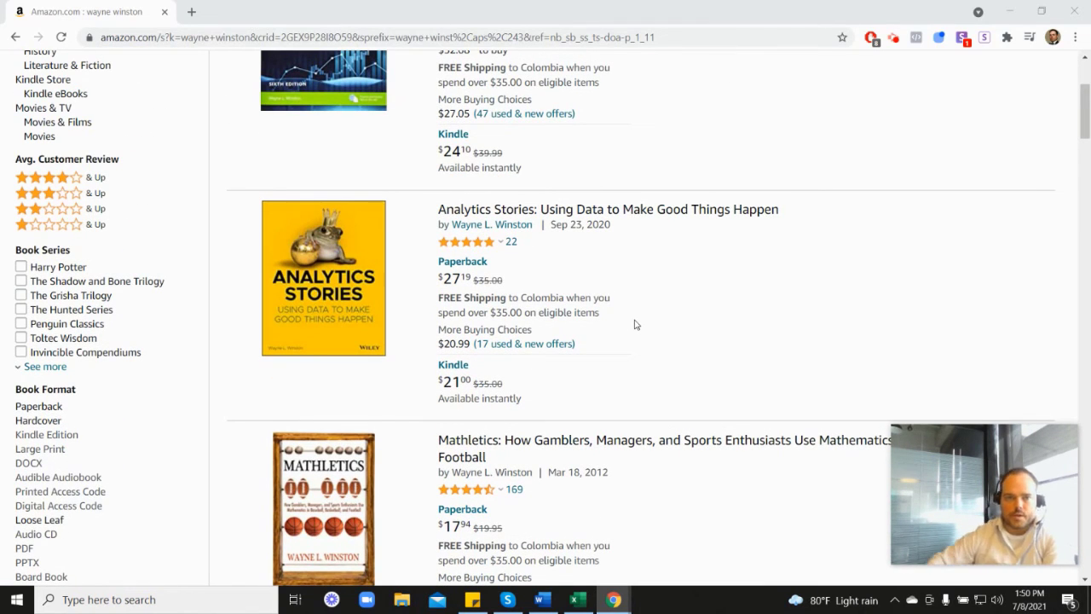